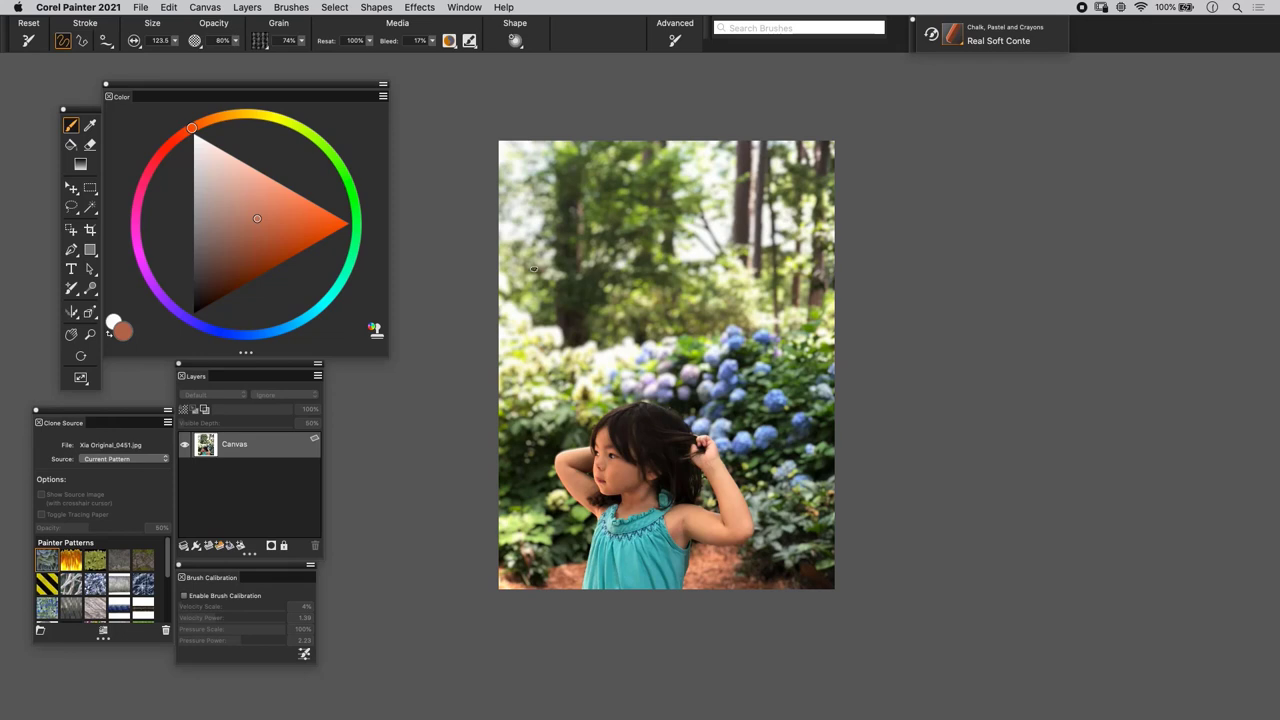
Toggle between the Eraser (N) and Brush (B), finishing with the Eraser active.
key("n")
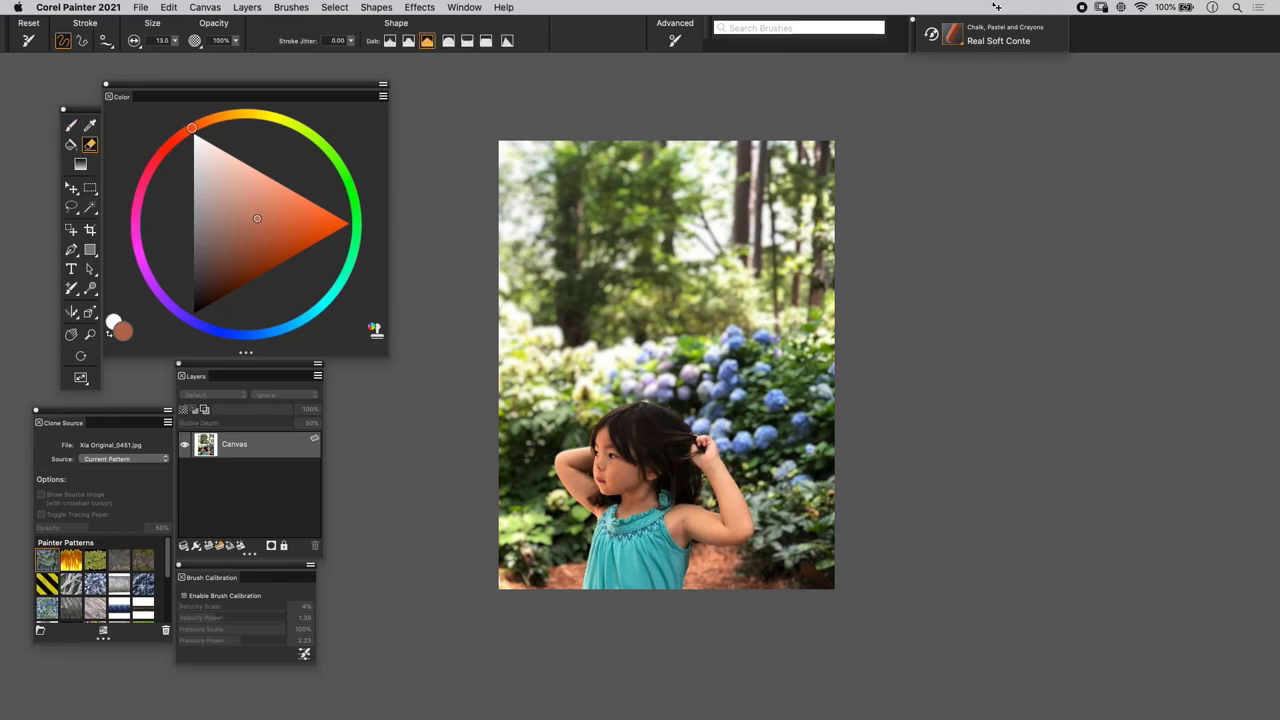
key("b")
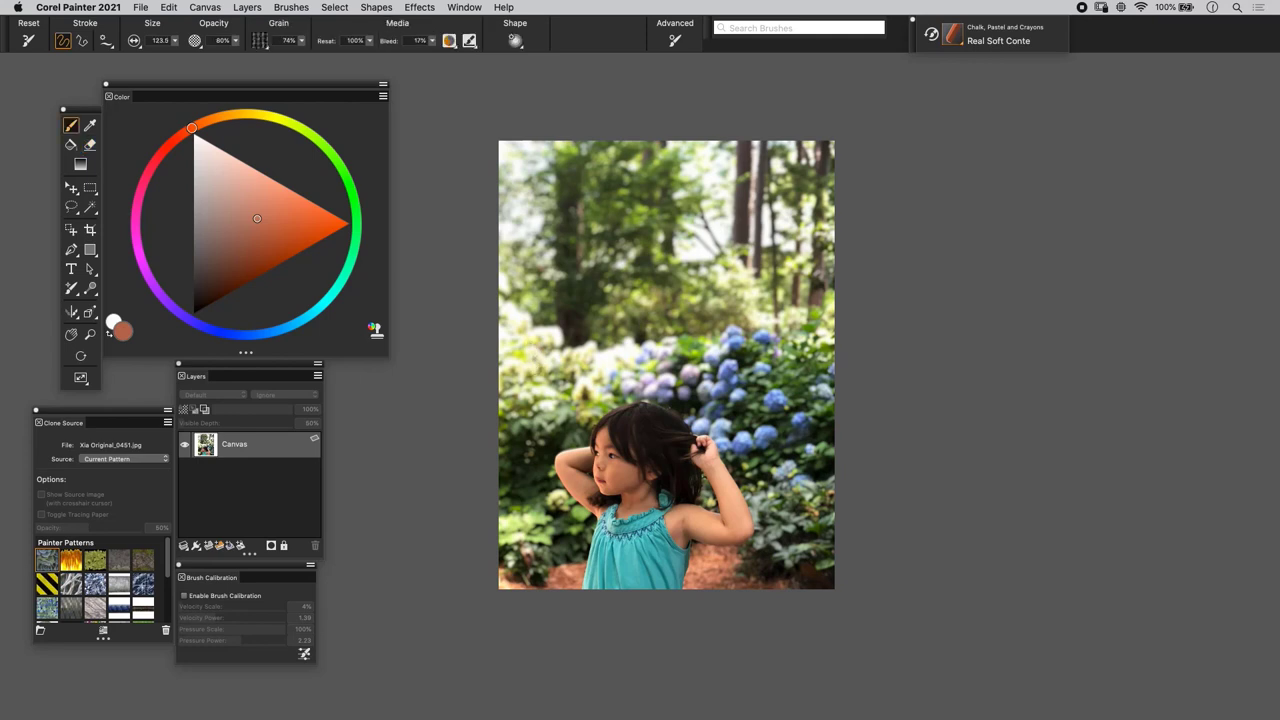
key("n")
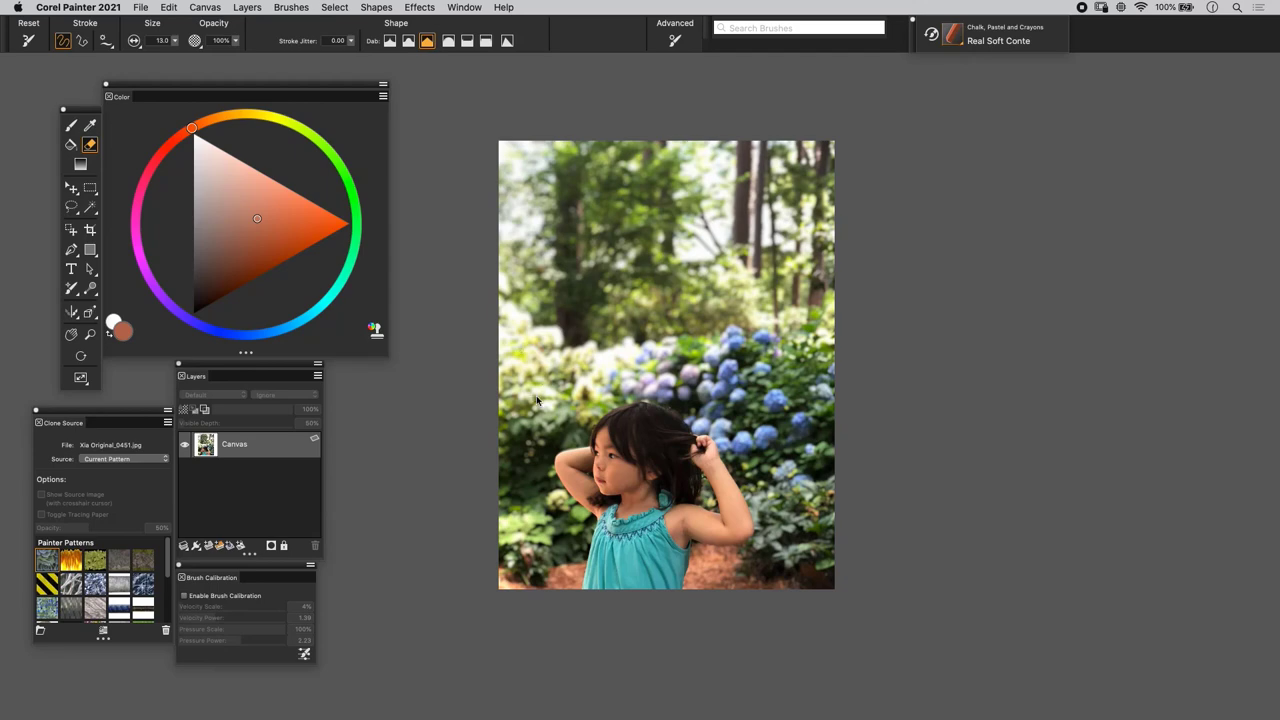
Switch back to the Brush tool, fit the whole photo in the window and zoom in.
key("b")
scroll(522, 386, "up", 5)
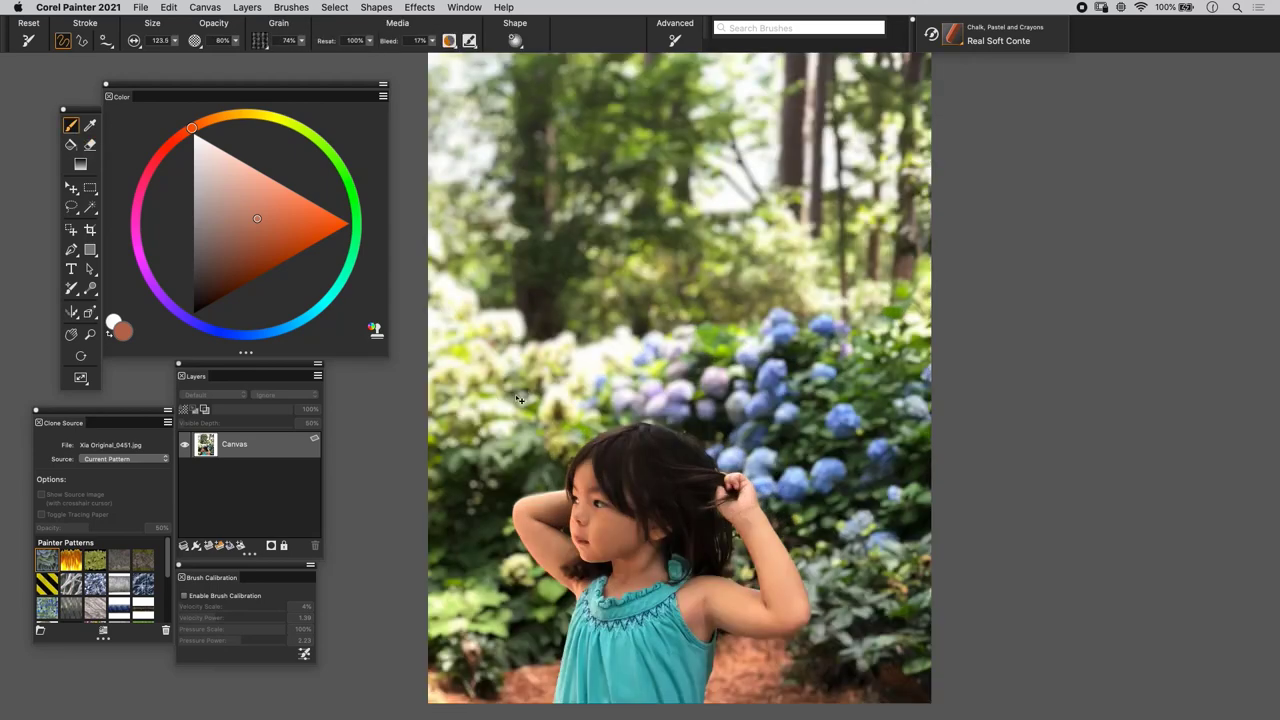
scroll(507, 342, "up", 3)
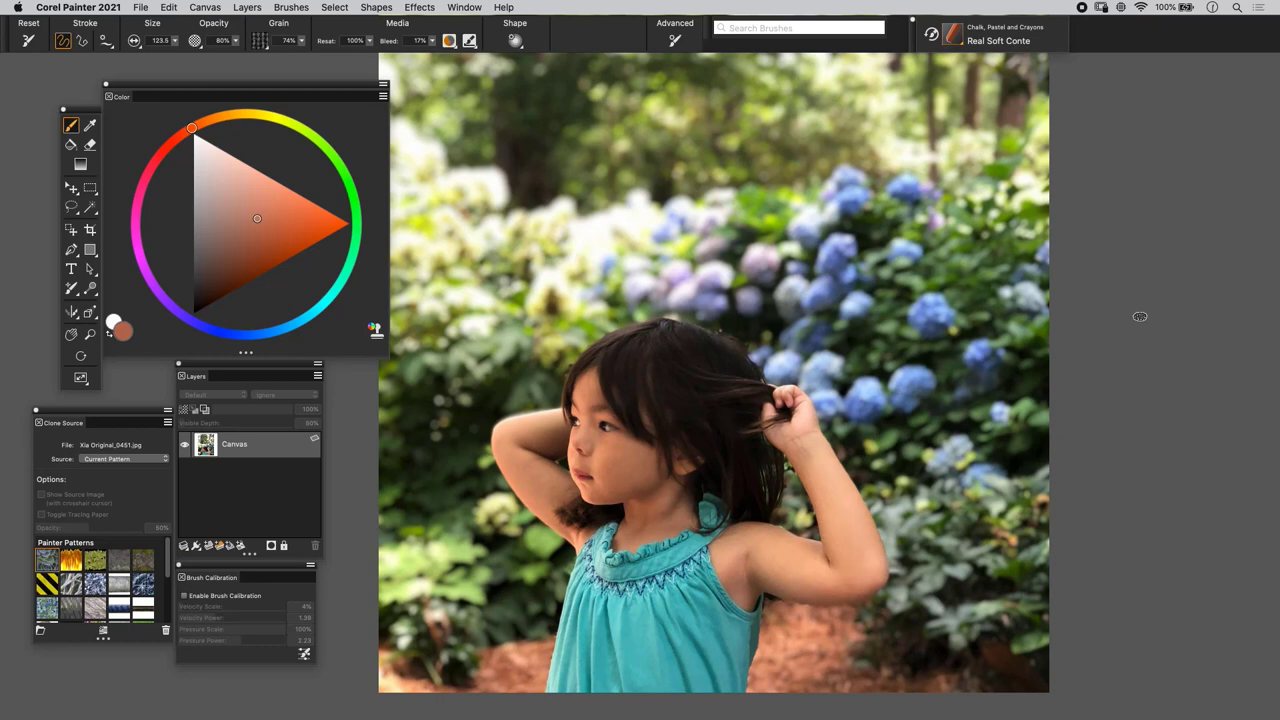
key("super+0")
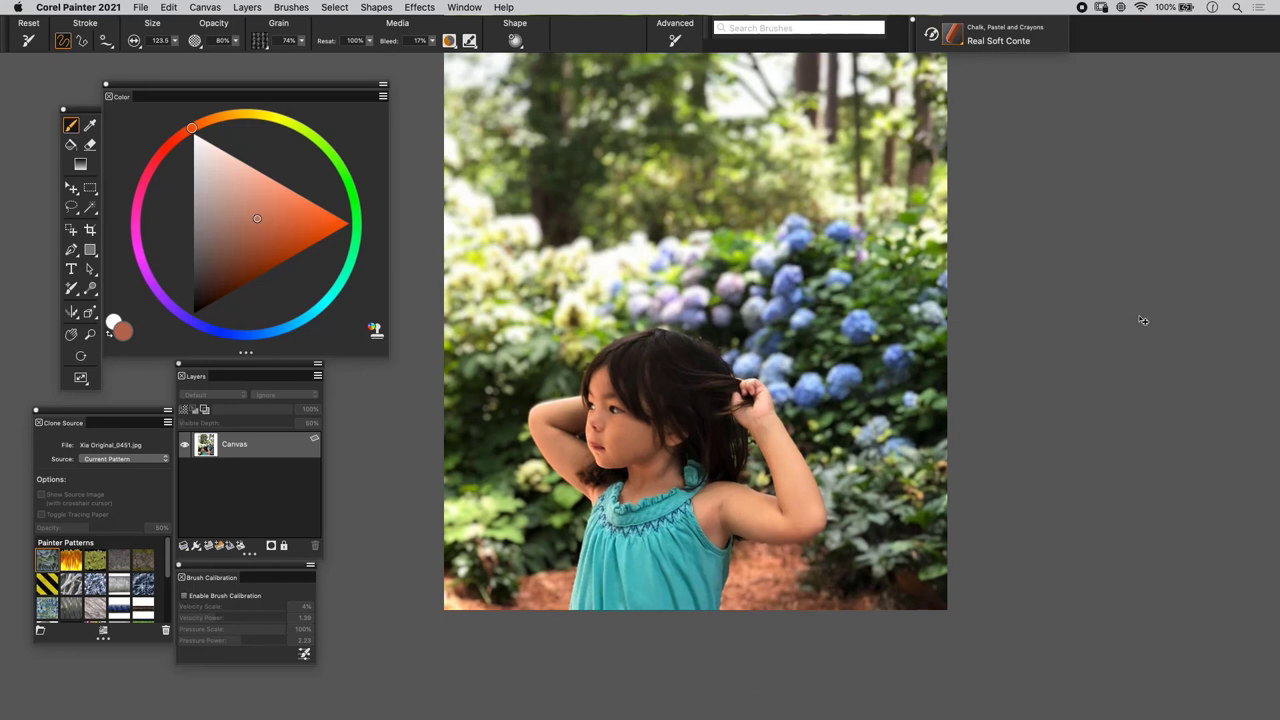
key("super+equal")
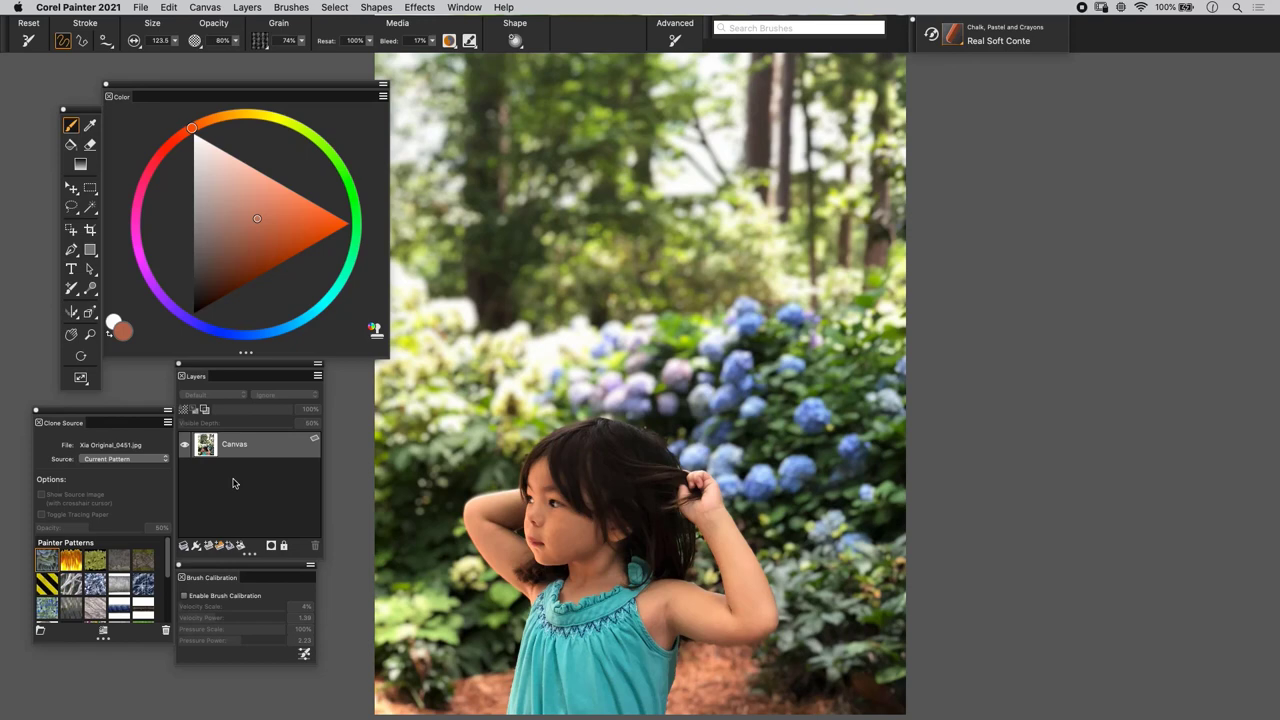
left_click(205, 7)
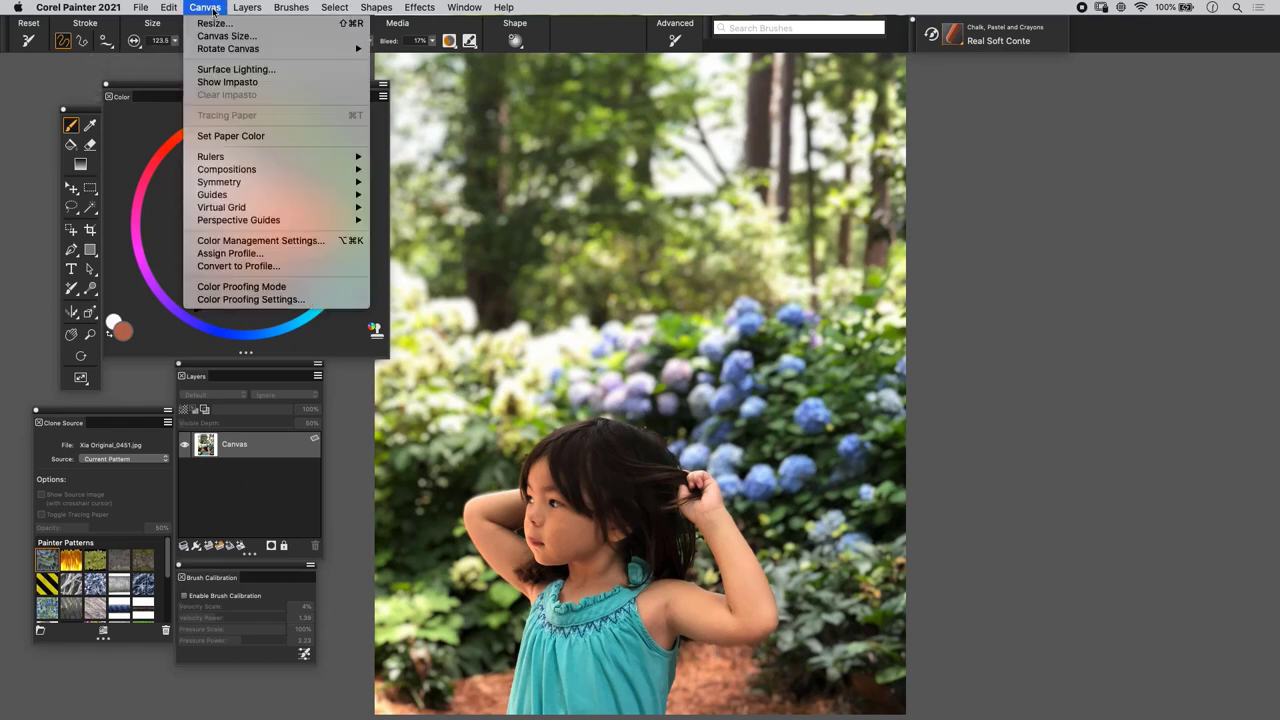
left_click(227, 36)
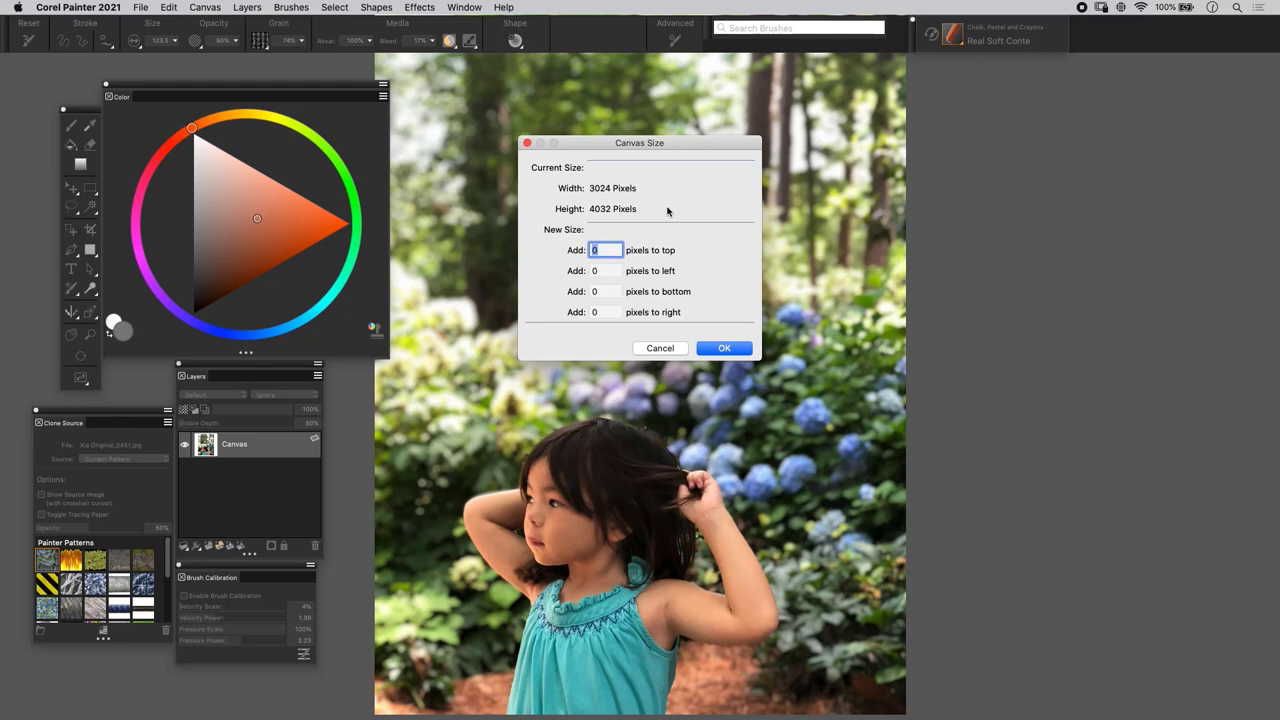
left_click(658, 352)
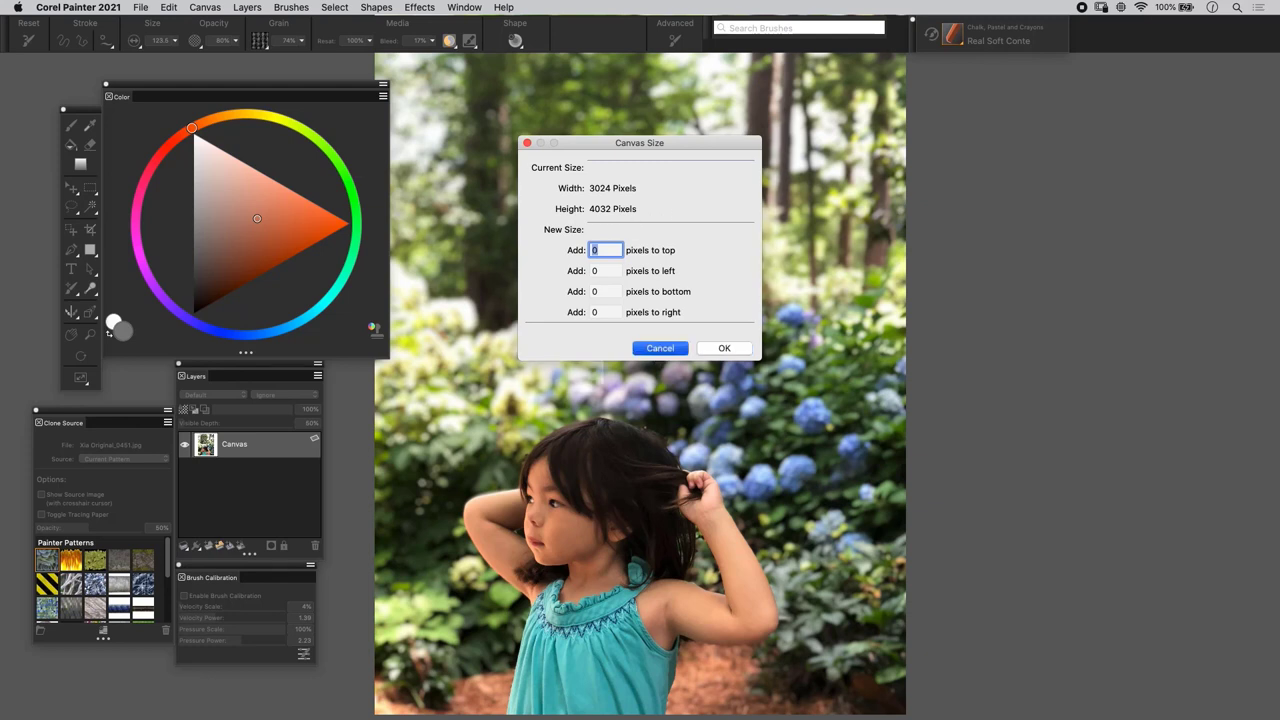
left_click(205, 7)
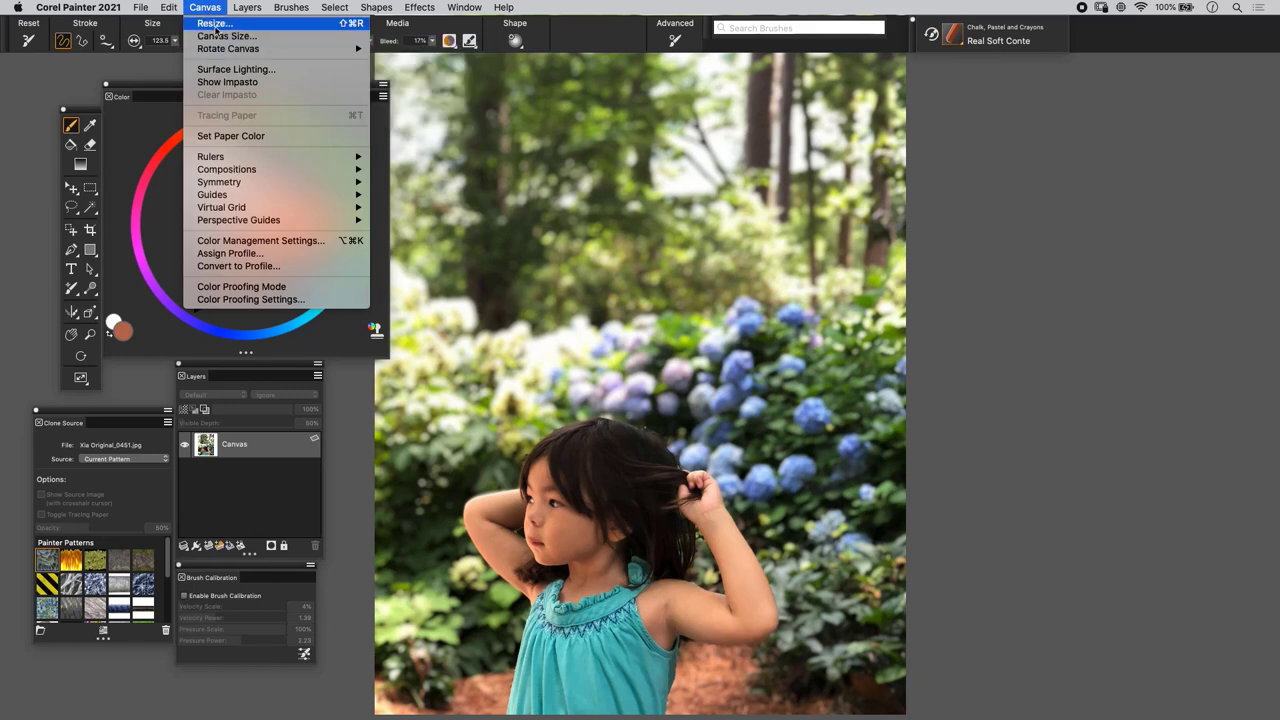
Check Canvas > Resize with pixels as the width unit, cancel unchanged, and zoom out.
left_click(214, 24)
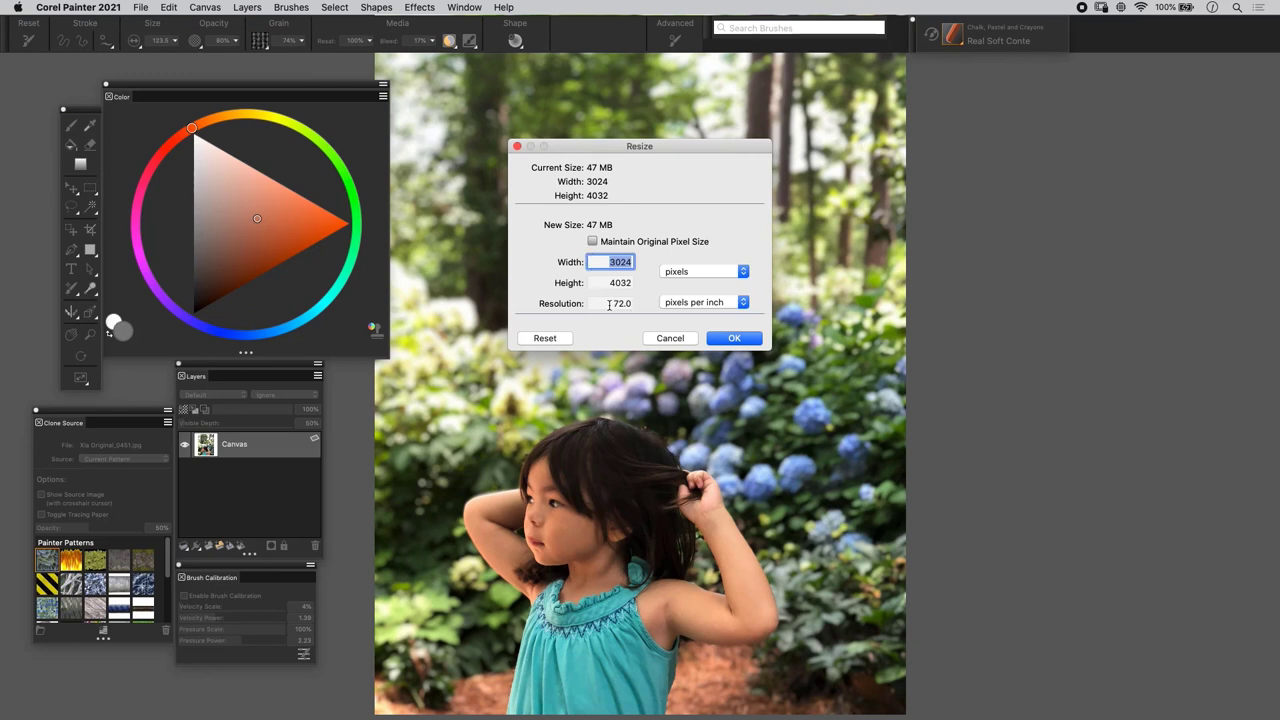
left_click(672, 275)
left_click(674, 272)
left_click(661, 342)
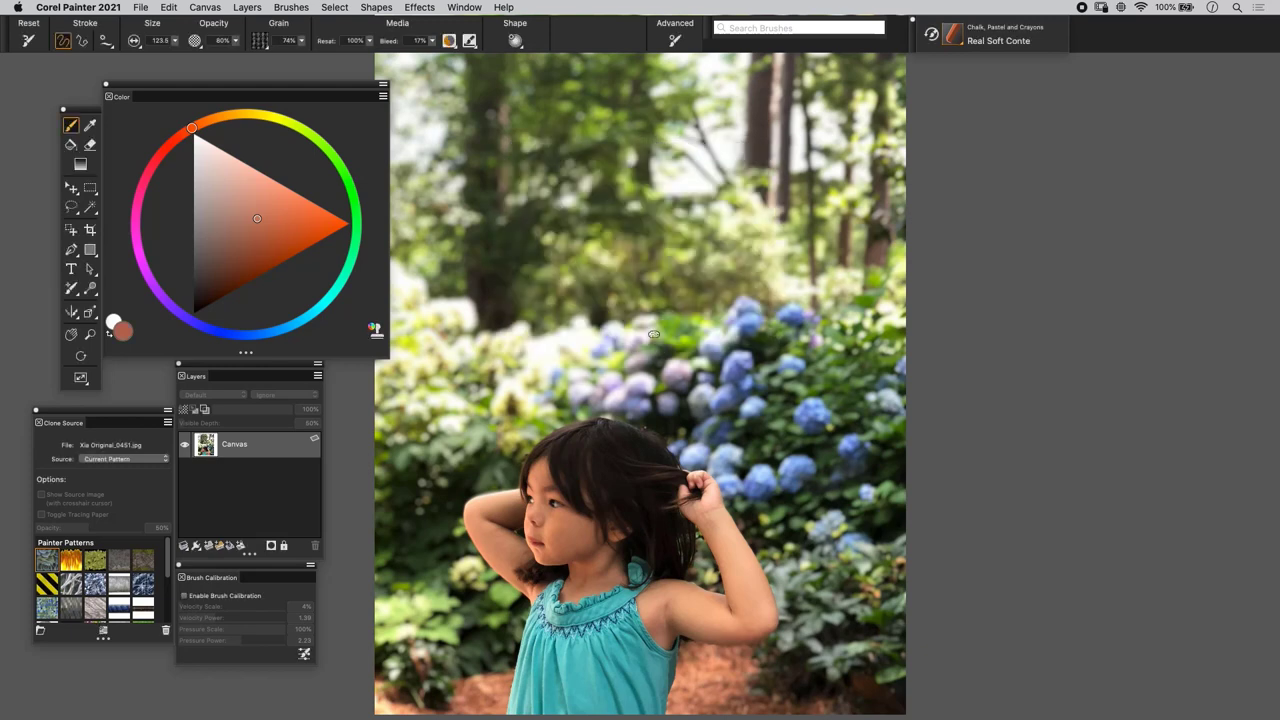
key("super+minus")
key("super+minus")
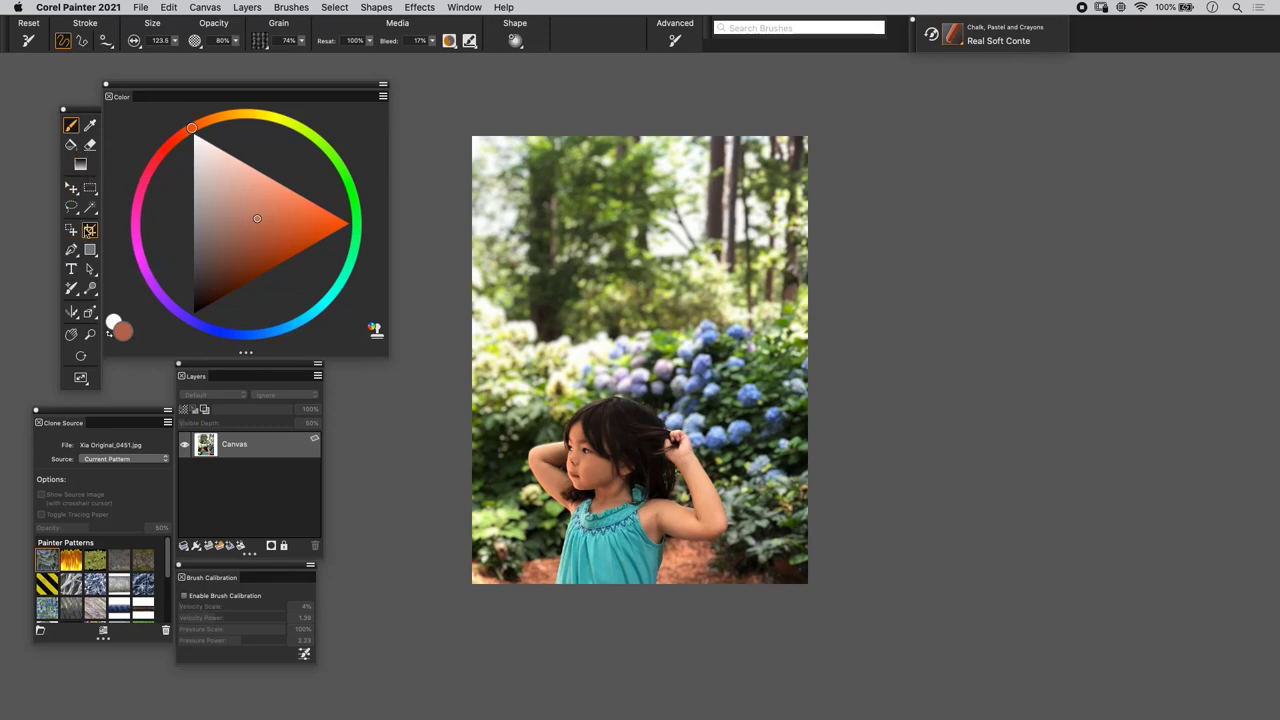
With cropping active, add 500 pixels to the bottom and 125 pixels to the left via Canvas Size.
left_click(90, 229)
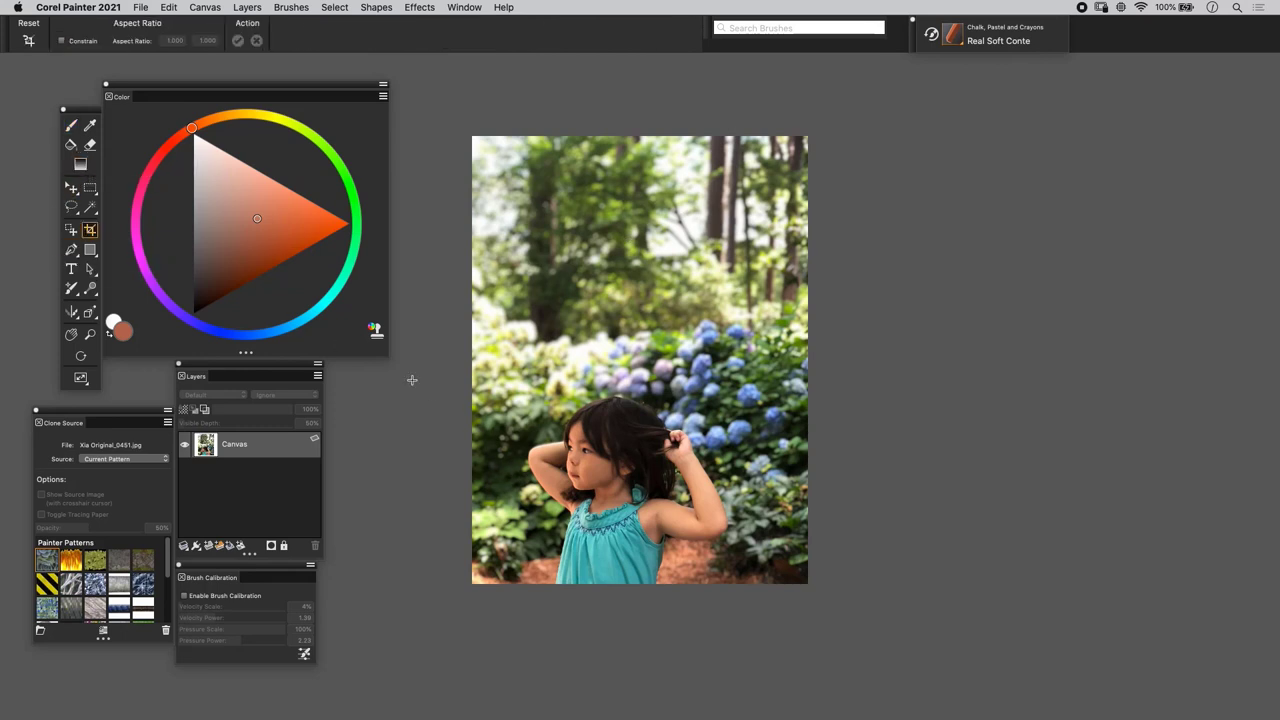
left_click(205, 7)
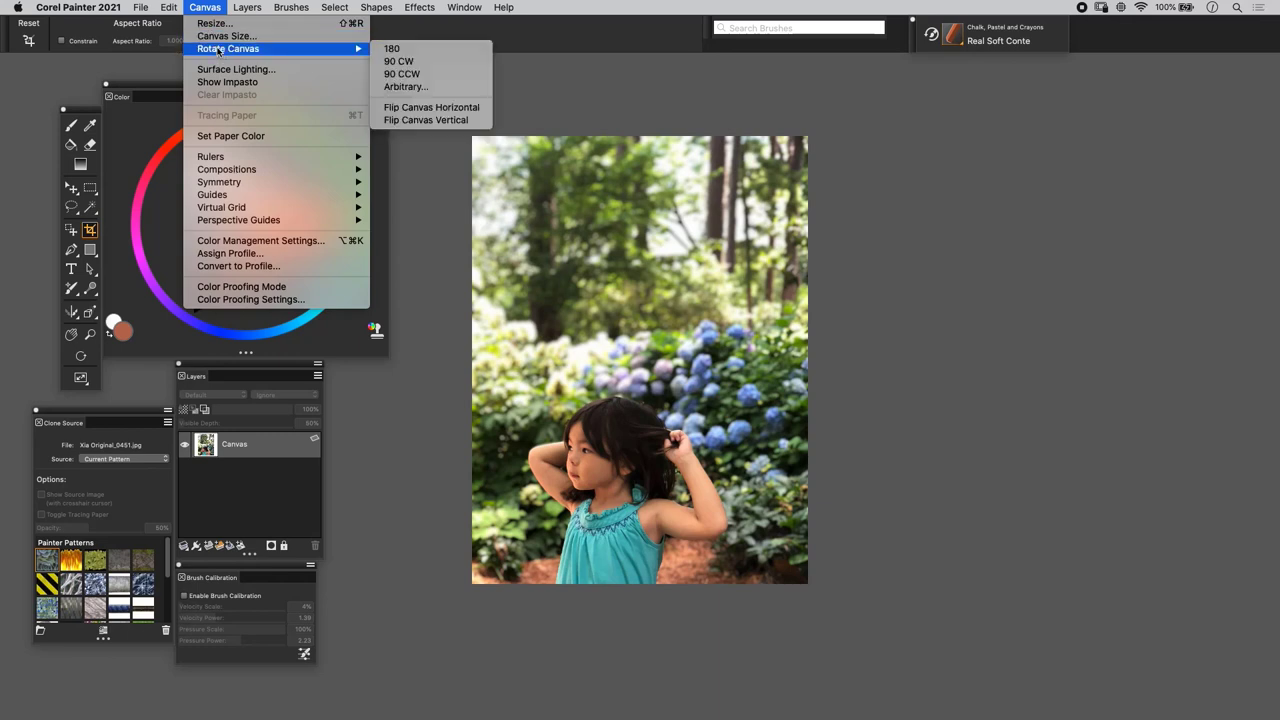
left_click(586, 249)
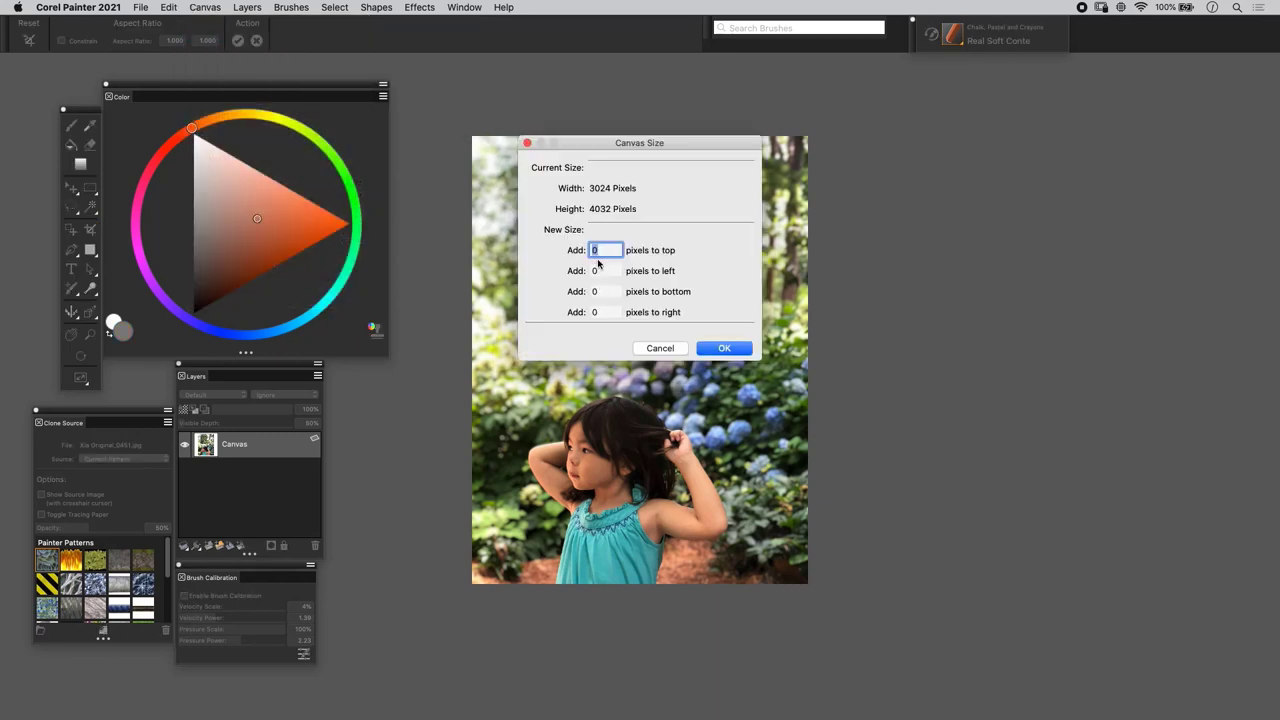
left_click(603, 292)
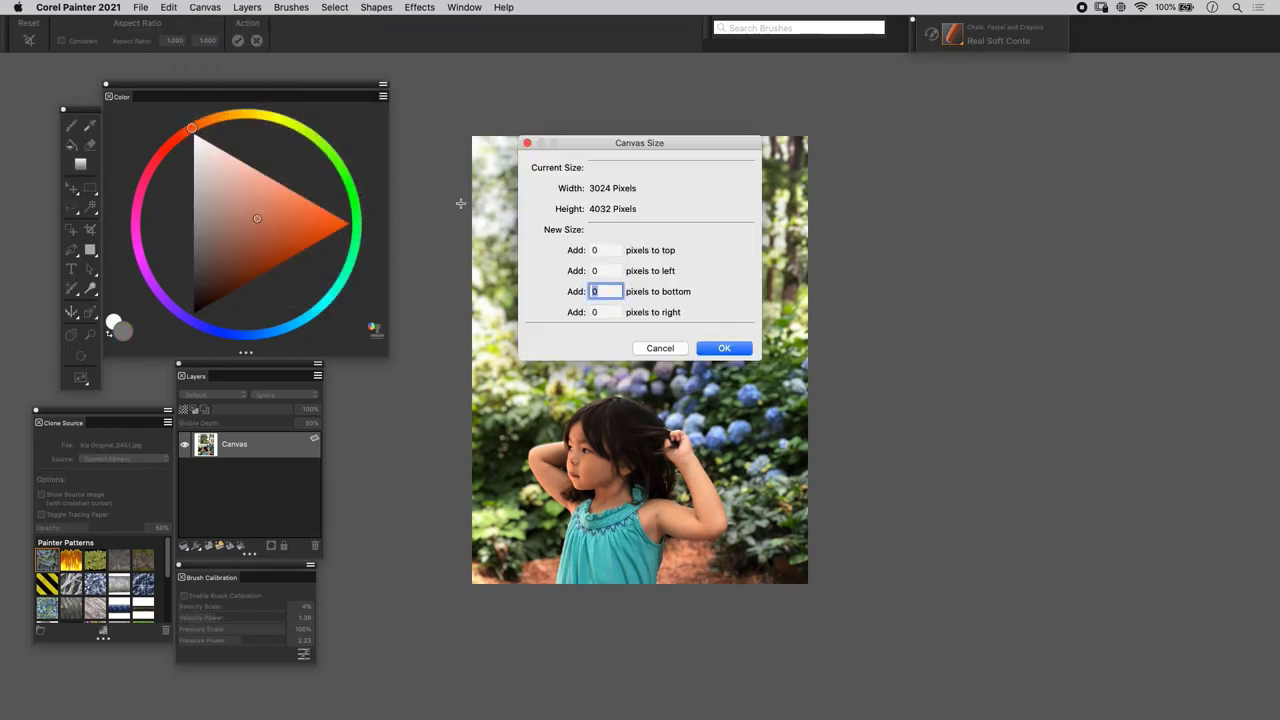
type("500")
left_click(593, 270)
type("125")
left_click(705, 348)
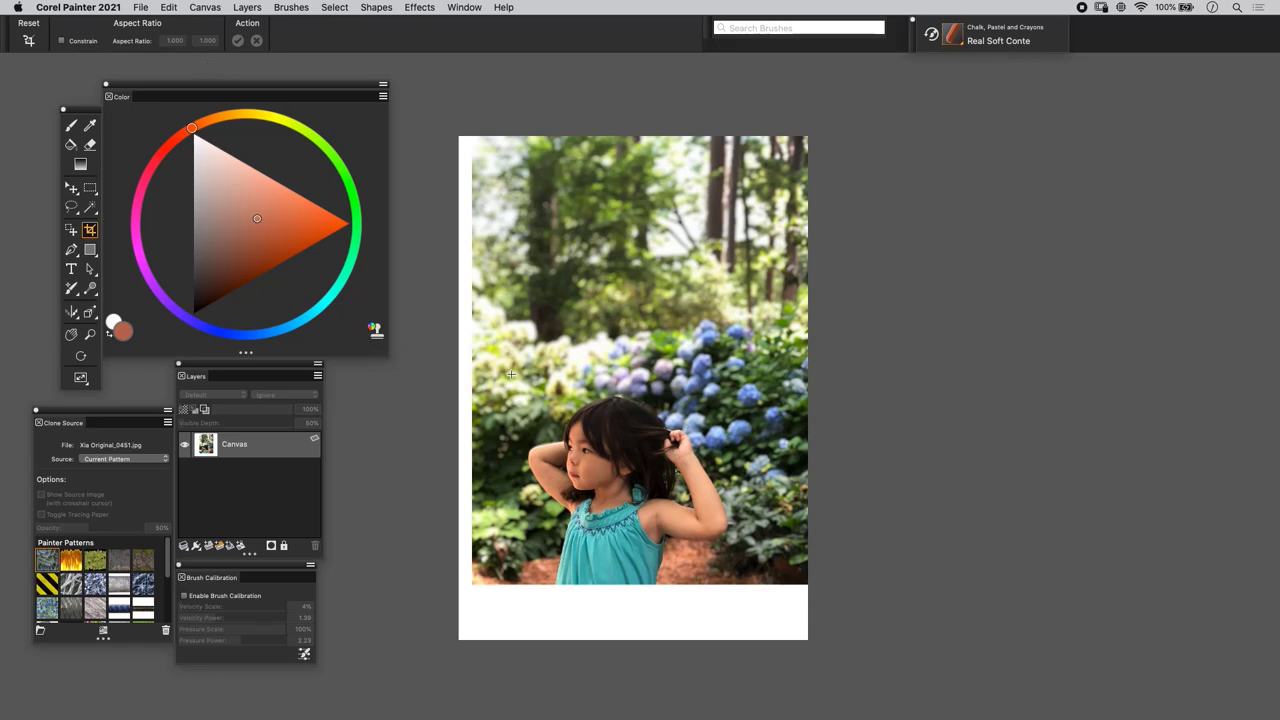
Zoom in and pan until the girl's face fills the window.
key("super+equal")
scroll(542, 385, "down", 5)
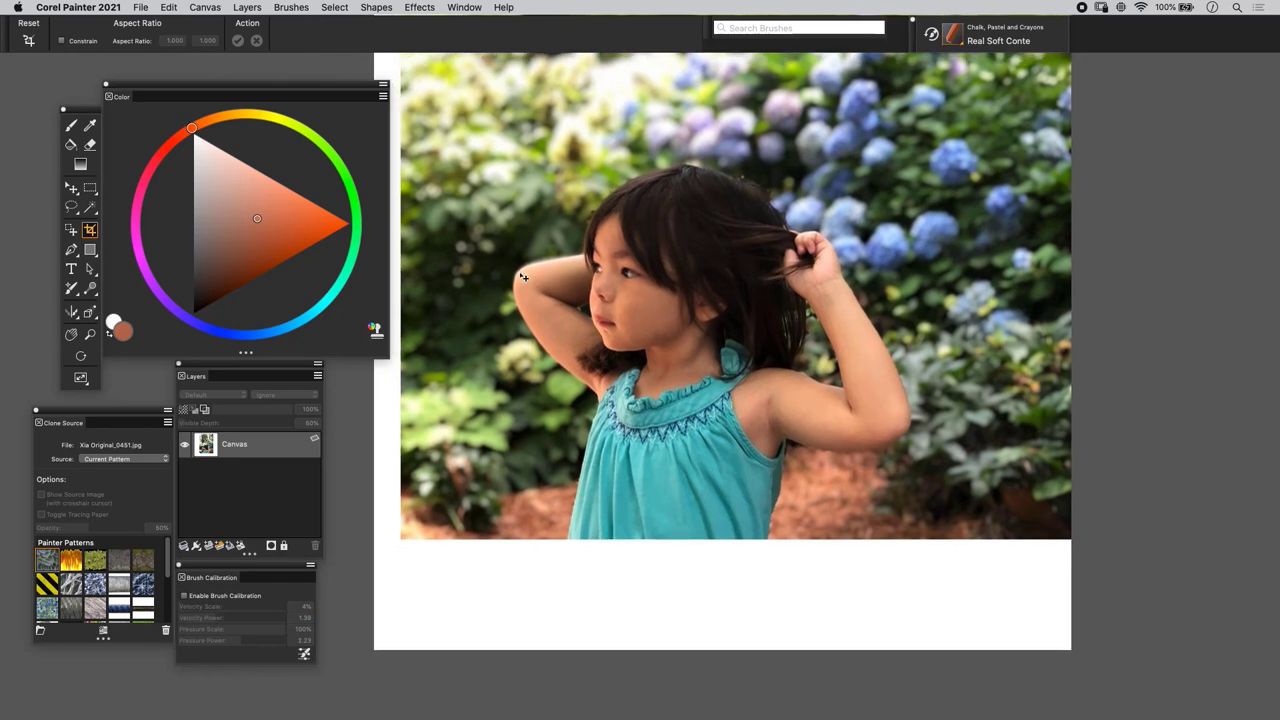
key("super+equal")
key("super+equal")
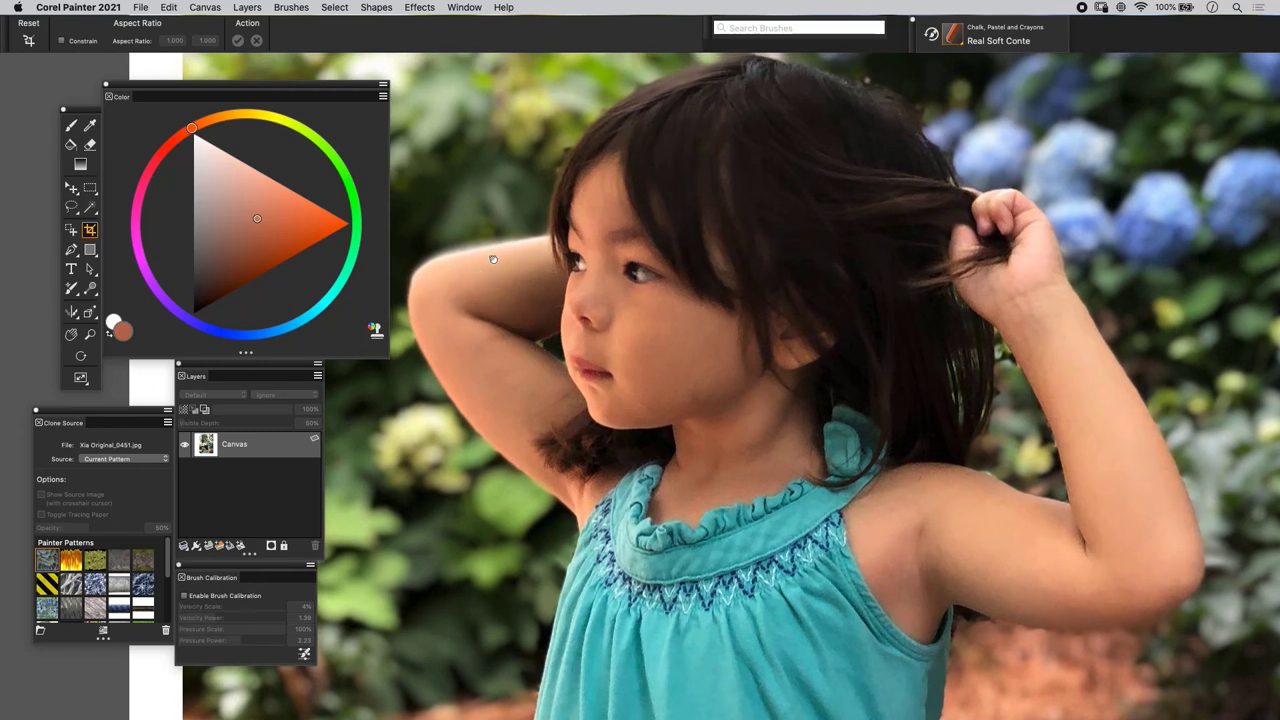
scroll(486, 268, "left", 2)
scroll(622, 277, "up", 2)
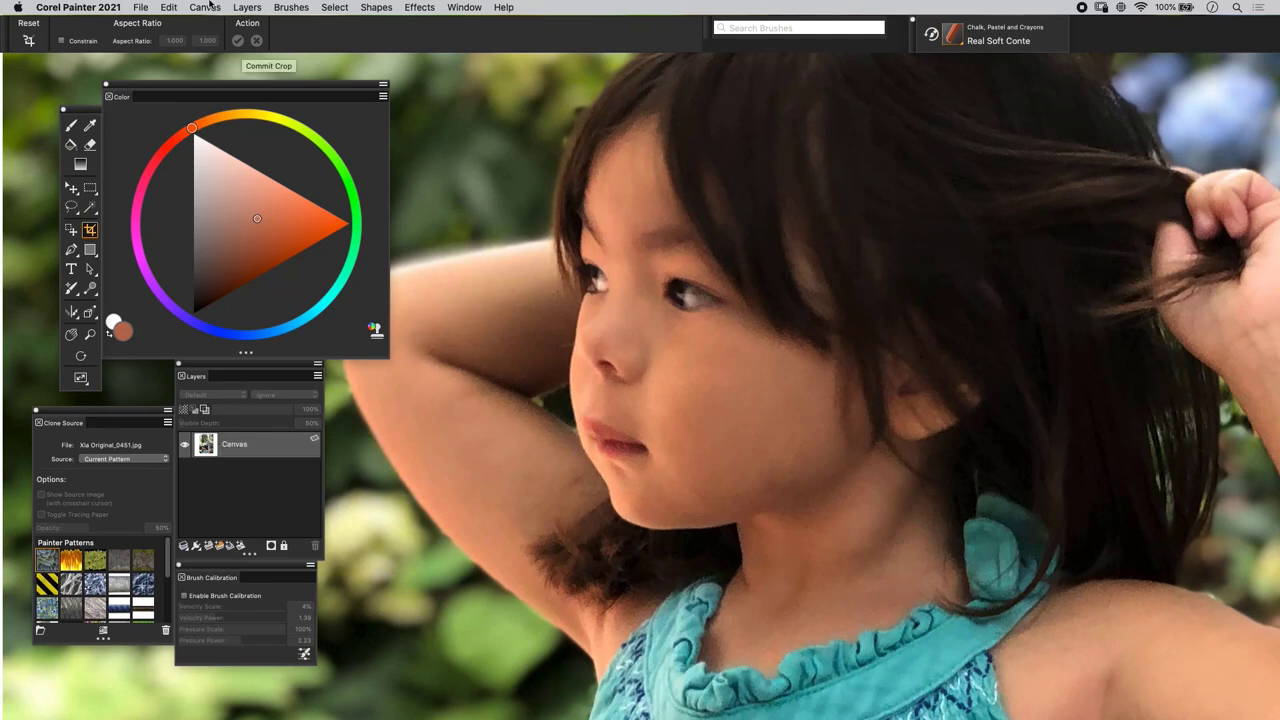
Duplicate the Canvas layer, choose the dodge tool, and discard a trial nose-bridge stroke.
left_click(247, 7)
left_click(261, 186)
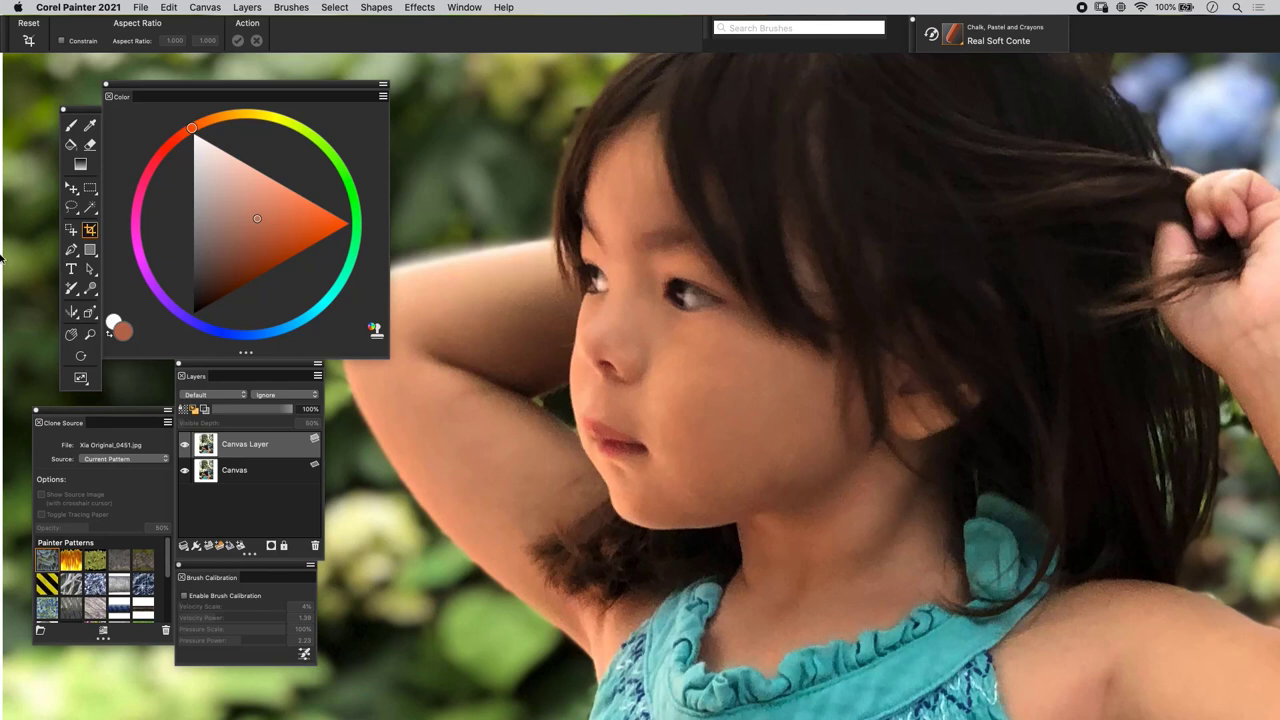
left_click(90, 290)
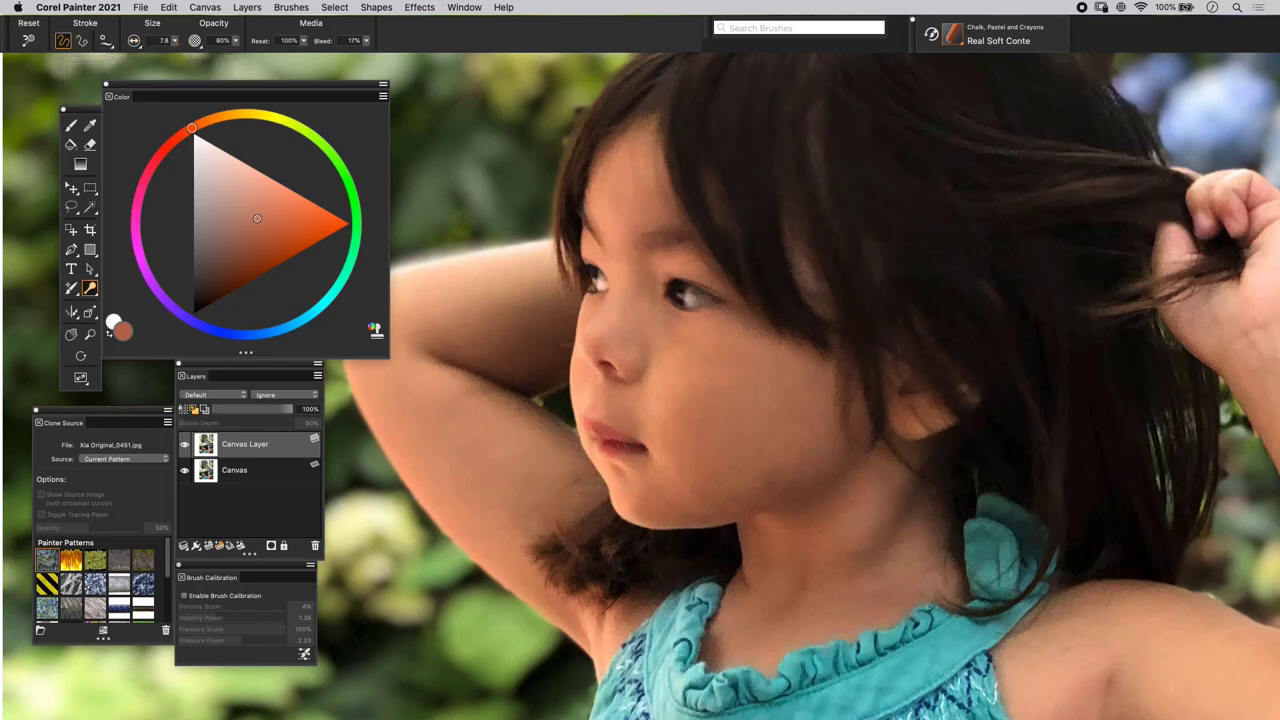
scroll(554, 224, "up", 5)
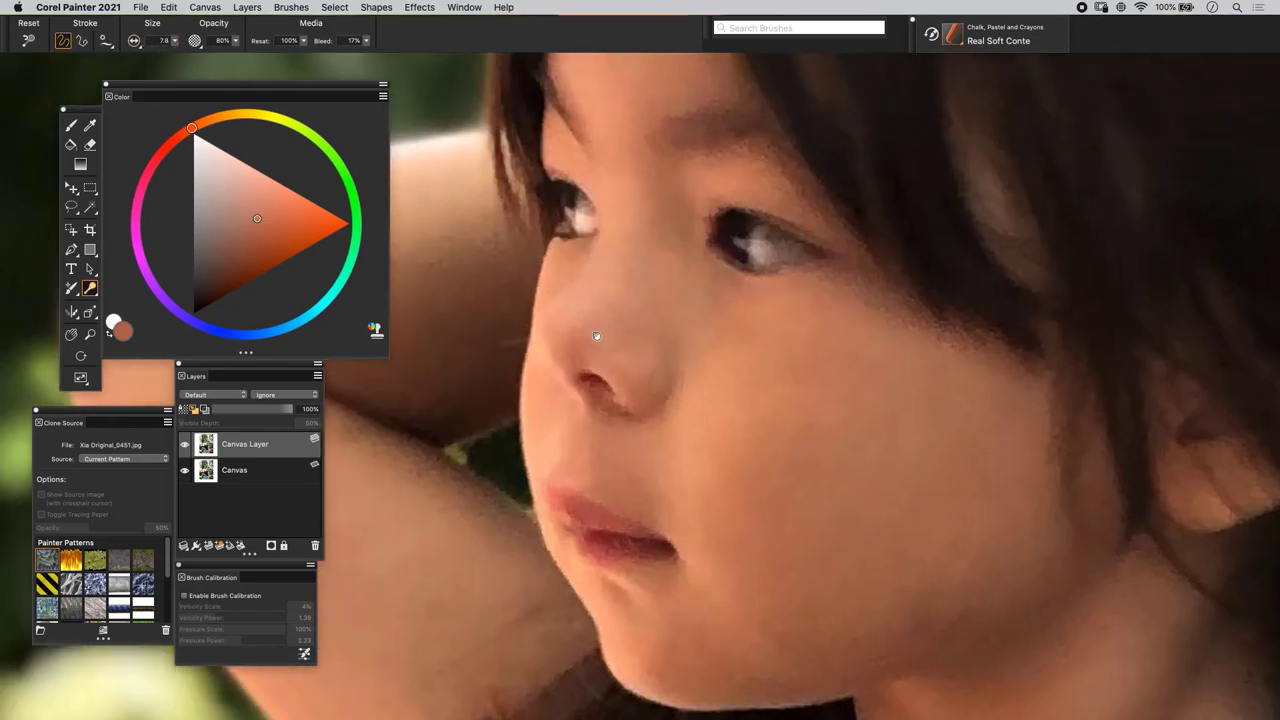
scroll(597, 230, "down", 2)
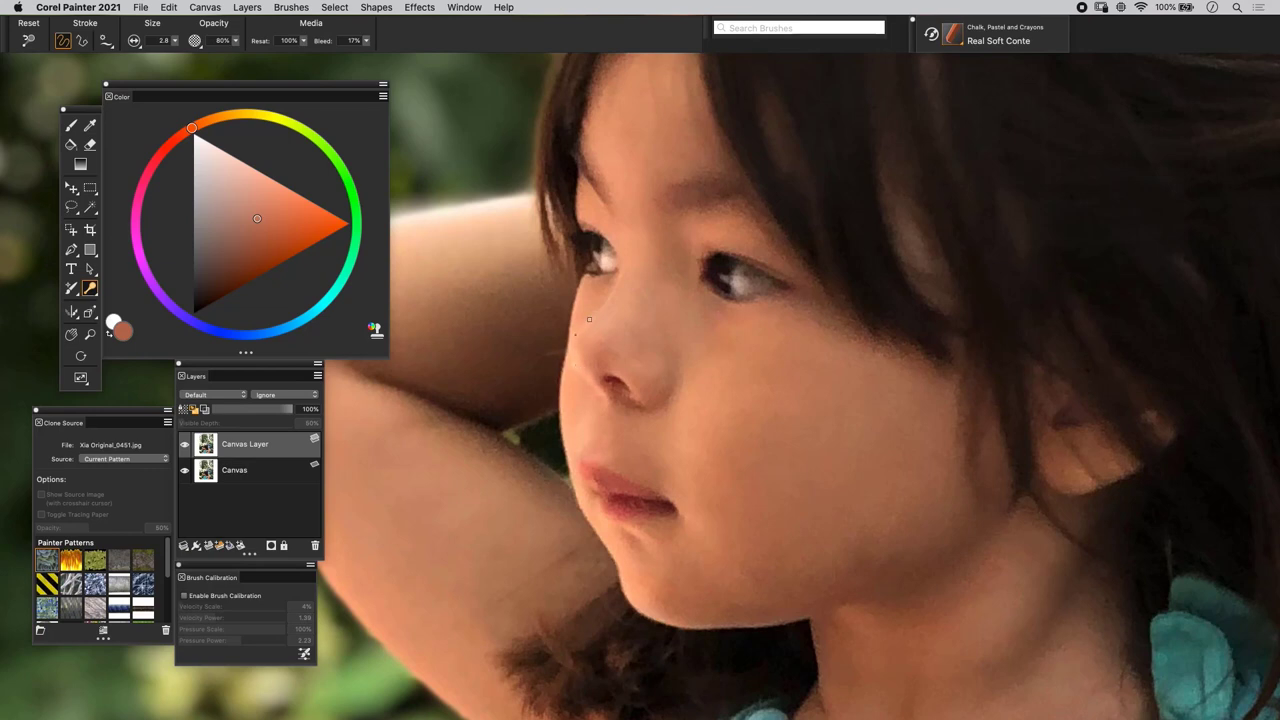
left_click_drag(568, 345, 576, 363)
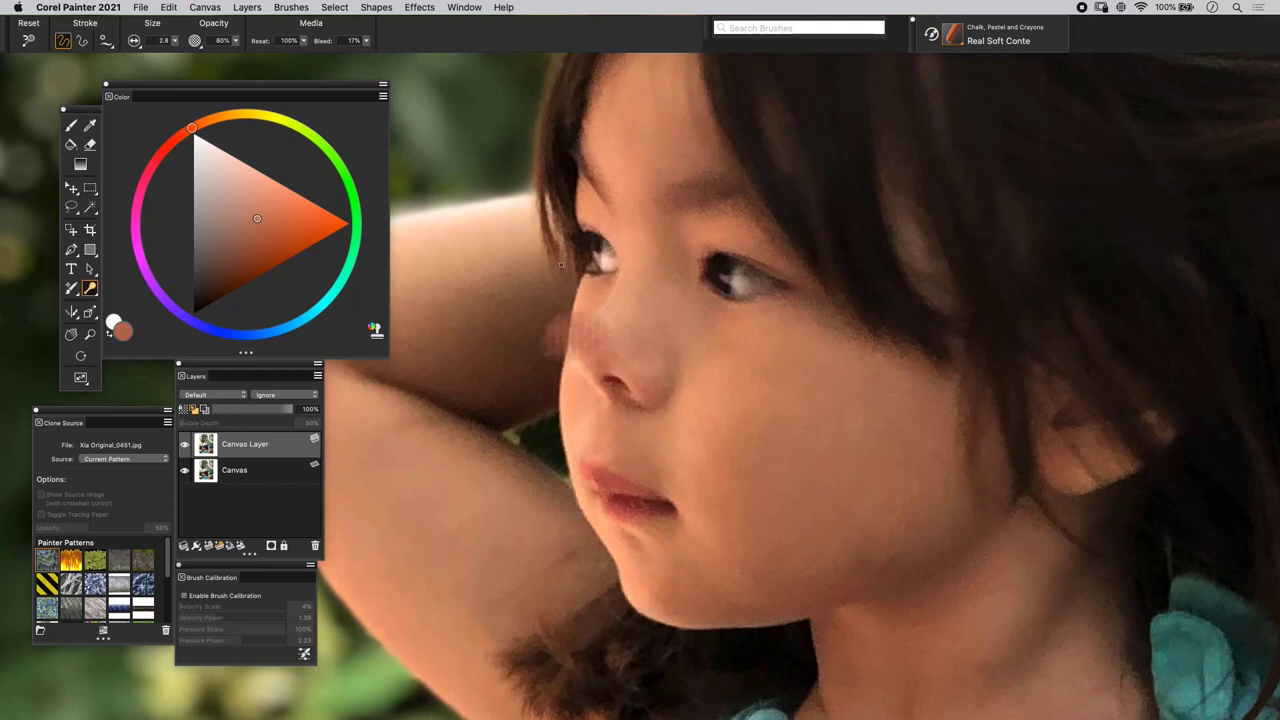
key("super+z")
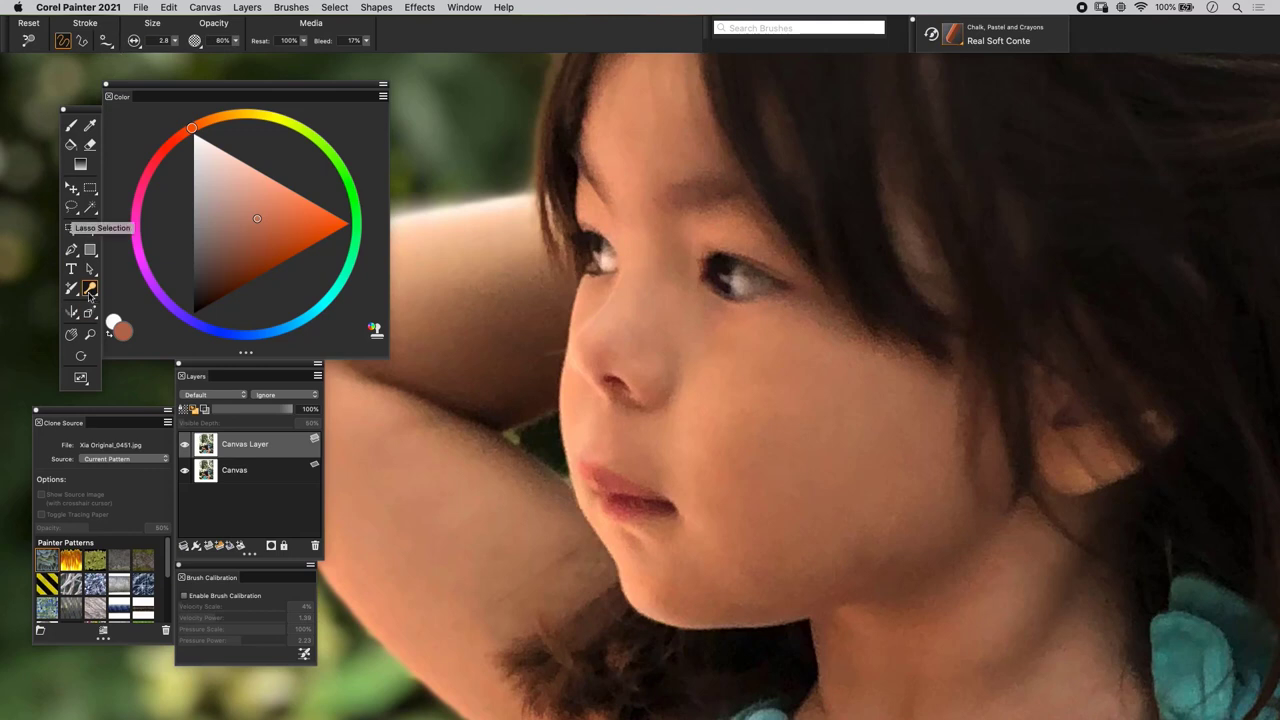
Set white as the painting colour and paint a light stroke above the eye.
left_click(195, 135)
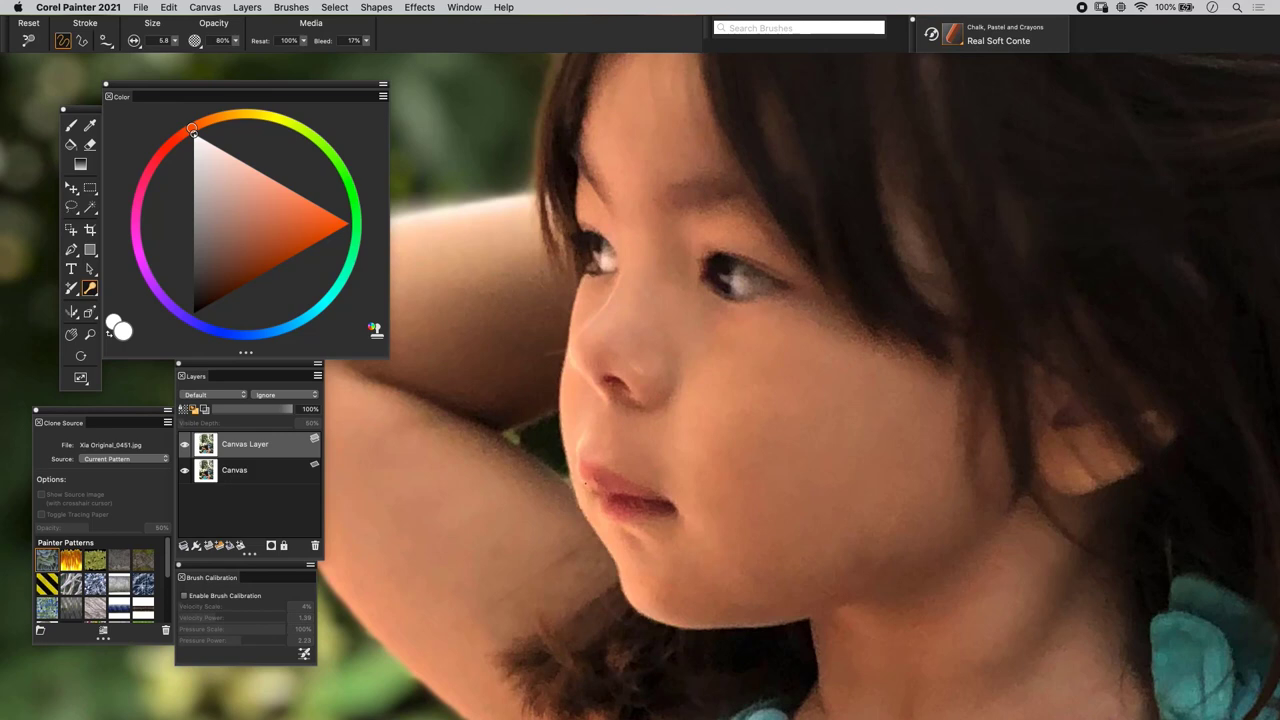
left_click_drag(566, 465, 568, 397)
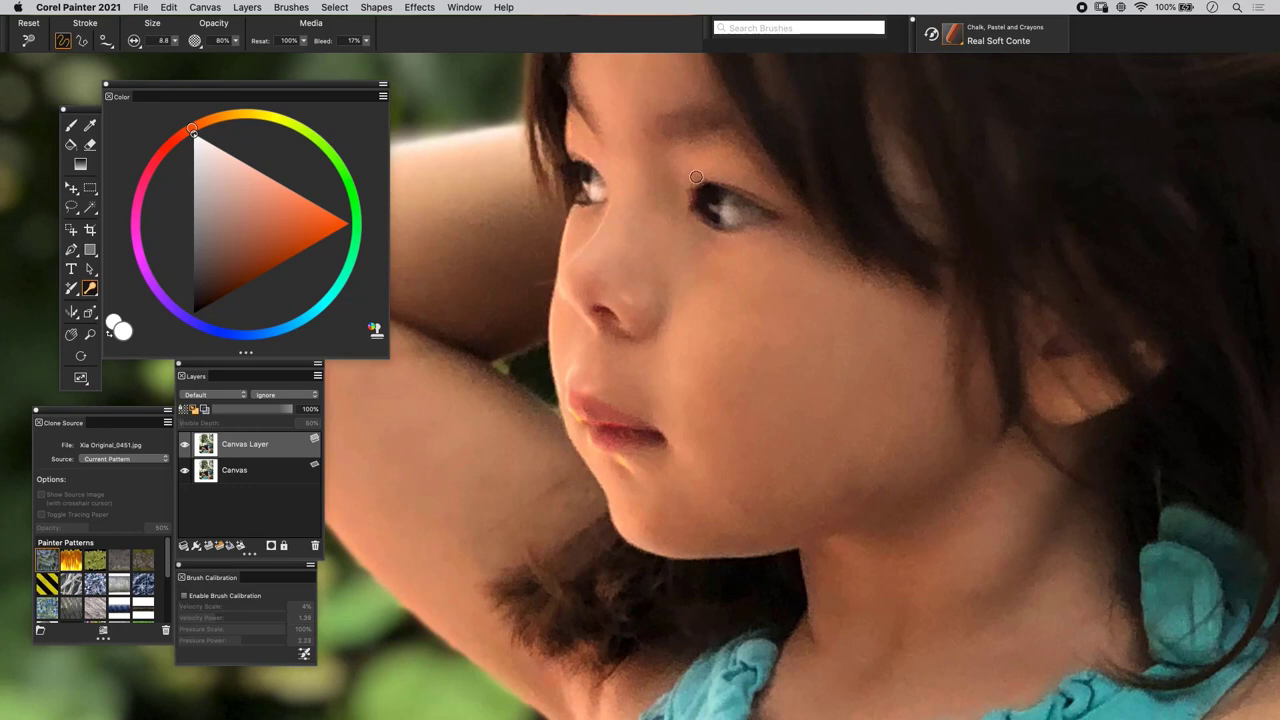
left_click_drag(688, 168, 648, 130)
Undo the stroke above the eye, switch to the cloner tool and enlarge the brush to 20.8.
key("super+z")
left_click(90, 290)
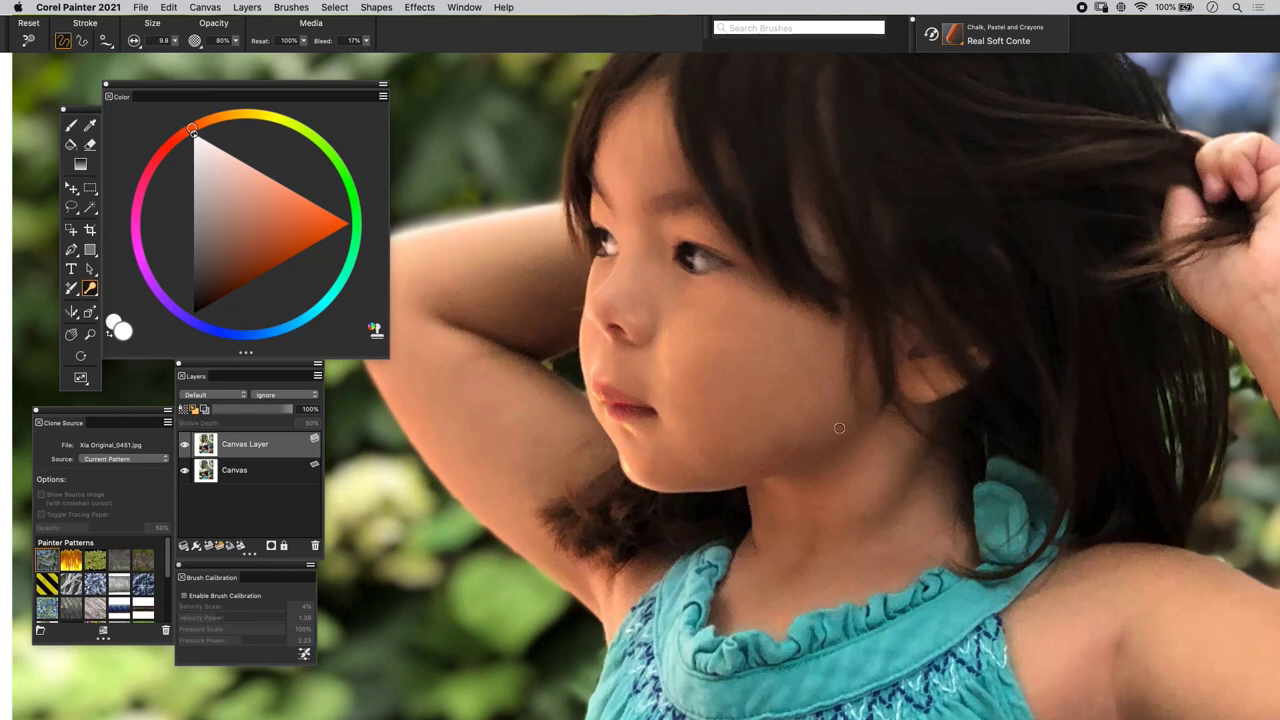
left_click_drag(571, 253, 657, 286)
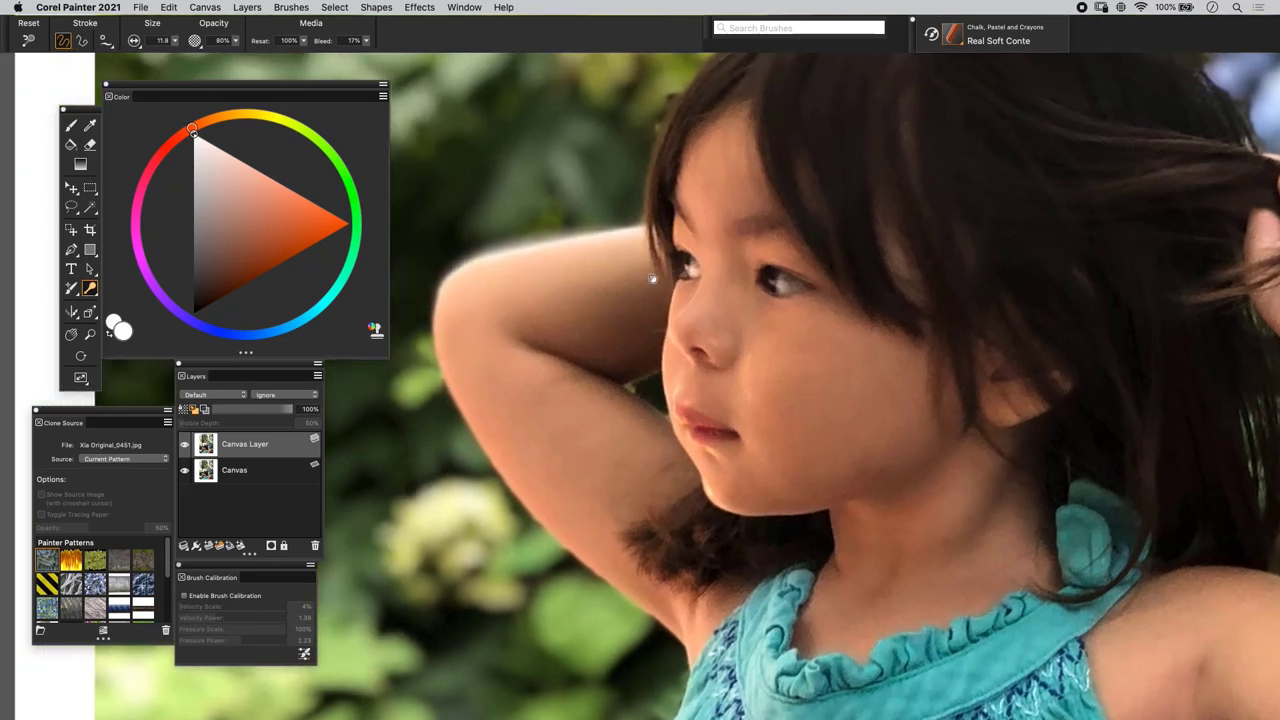
key("]")
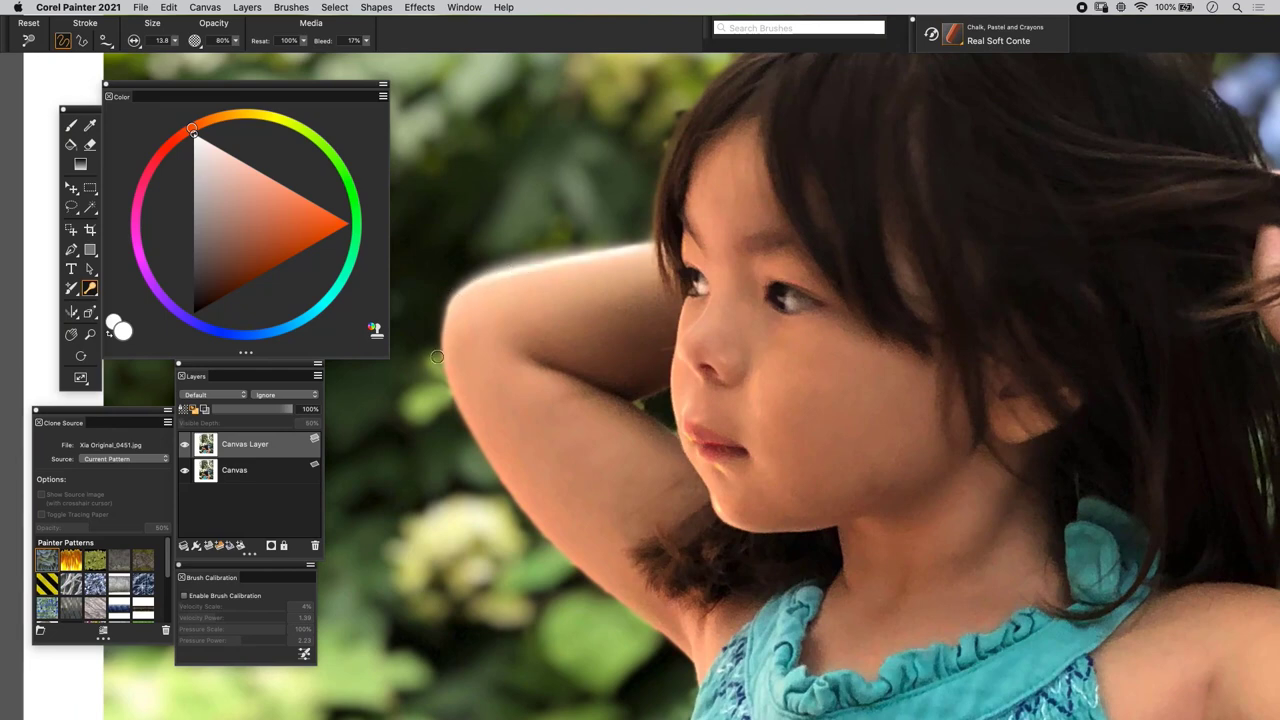
left_click_drag(505, 472, 477, 403)
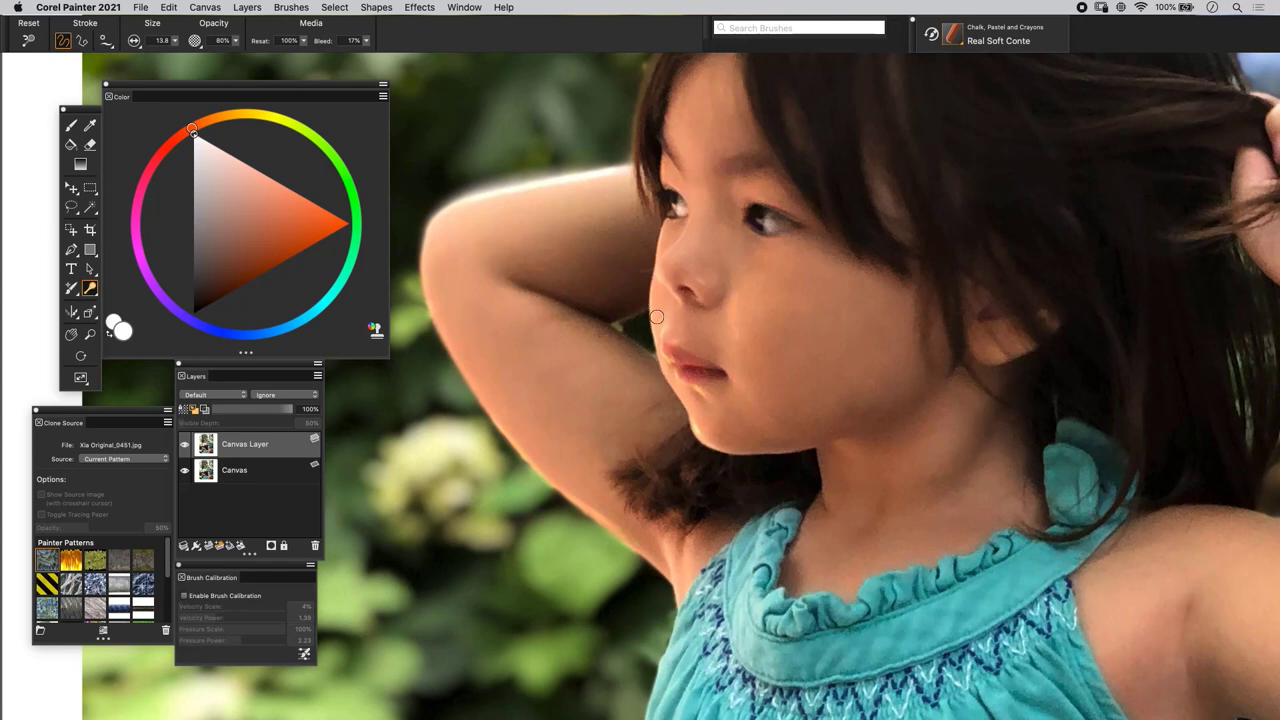
key("bracketright")
key("bracketright")
key("bracketright")
key("bracketright")
key("bracketright")
key("bracketright")
key("bracketright")
Enlarge the brush to 31.8, discard a trial cheek stroke, and select the Bleed field.
scroll(748, 305, "up", 3)
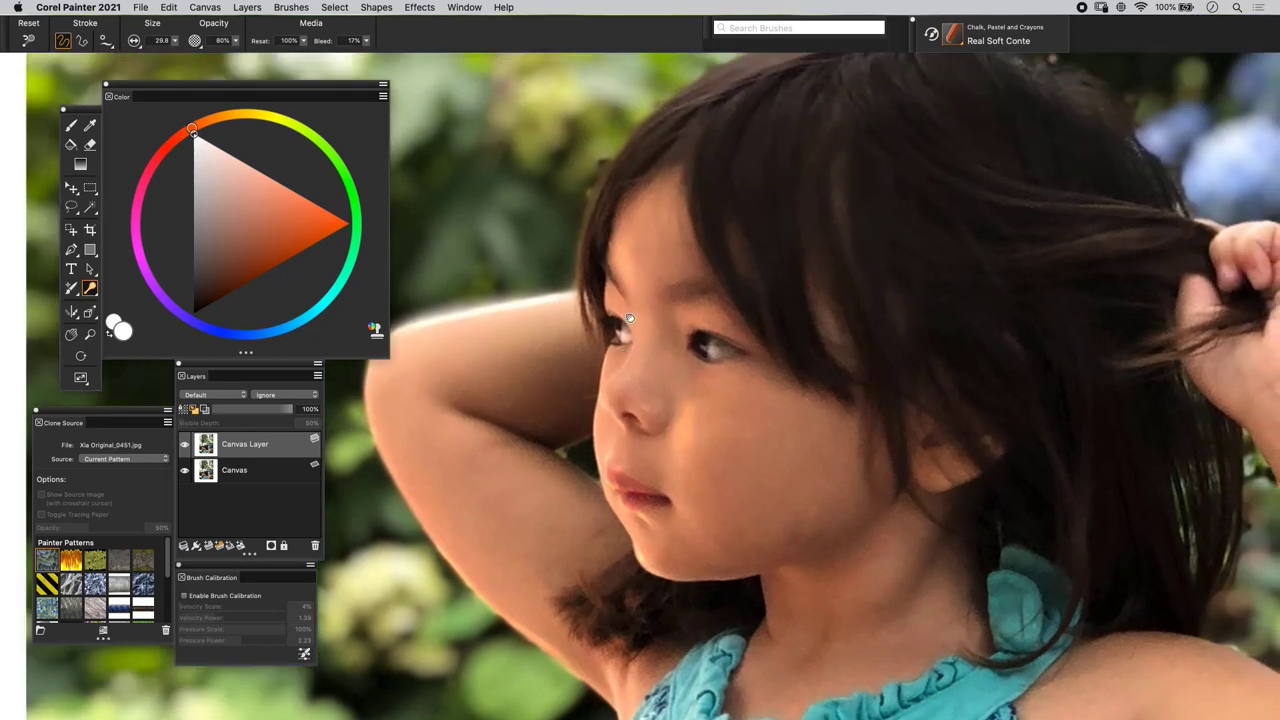
scroll(632, 248, "down", 3)
key("bracketright")
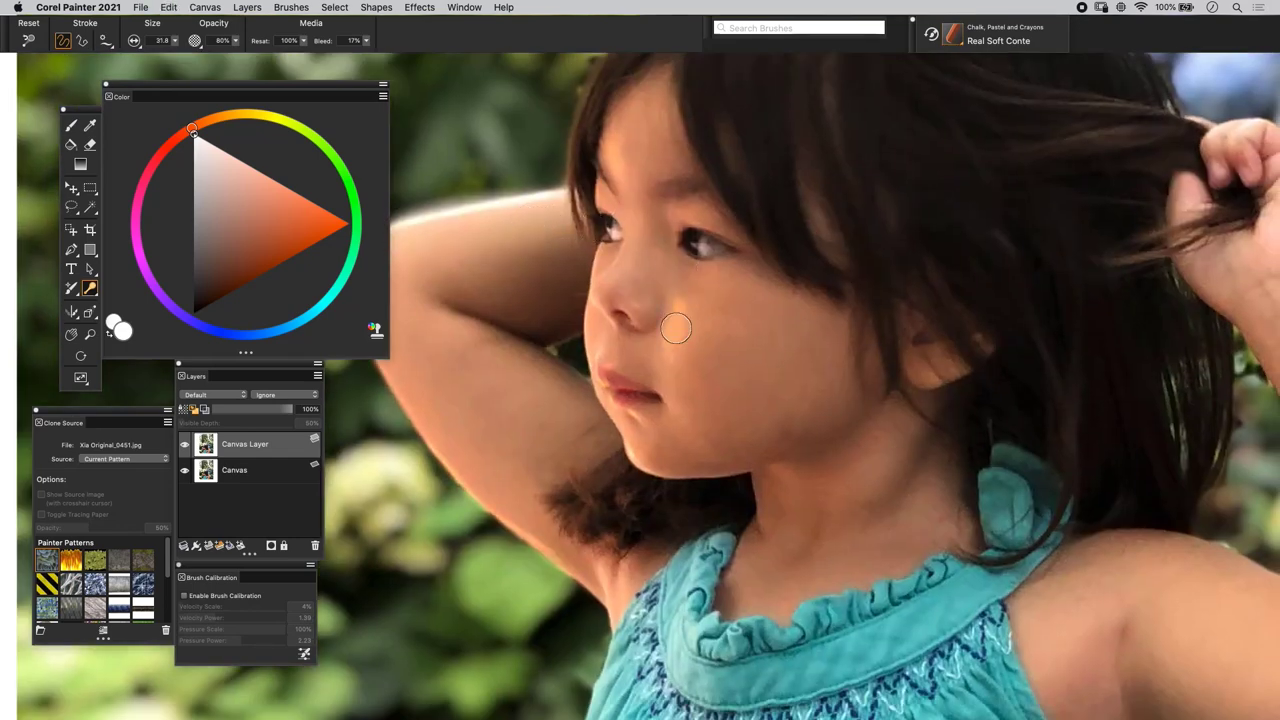
left_click_drag(688, 300, 689, 346)
key("super+z")
left_click(352, 40)
Set Bleed to 100% and shrink the brush to 24.8.
type("100")
key("Return")
key("super+0")
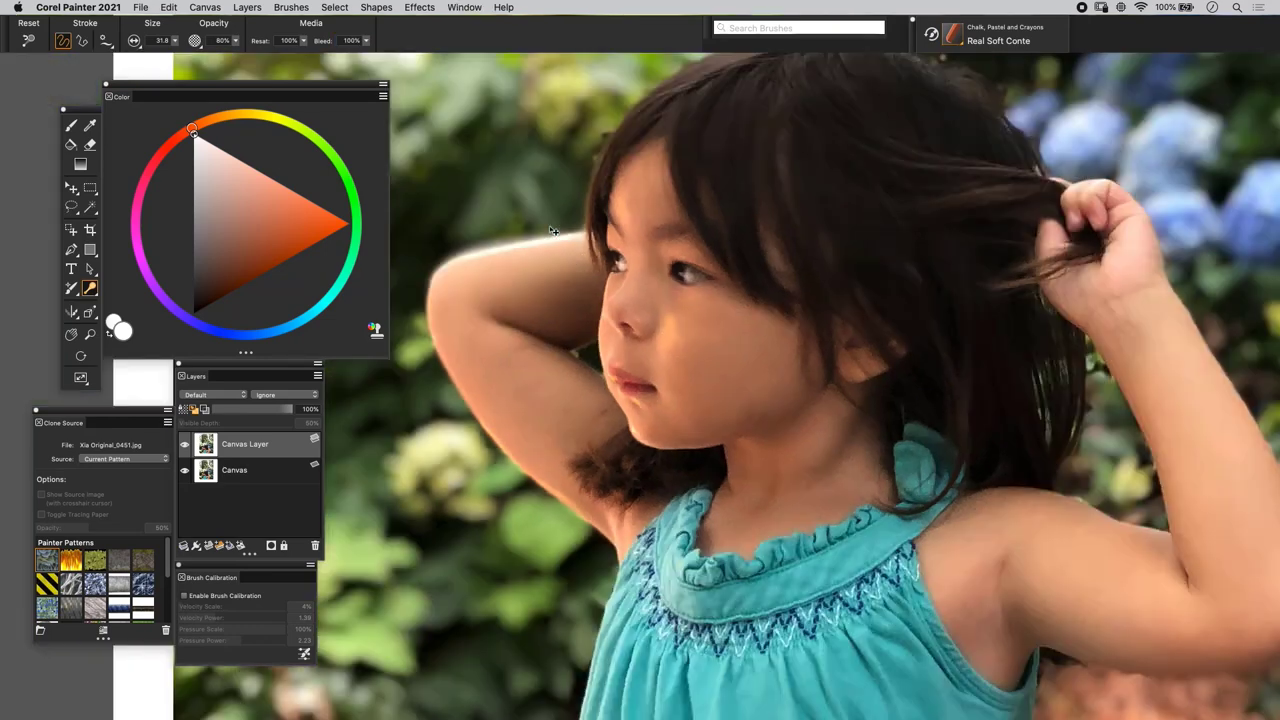
key("super+alt+0")
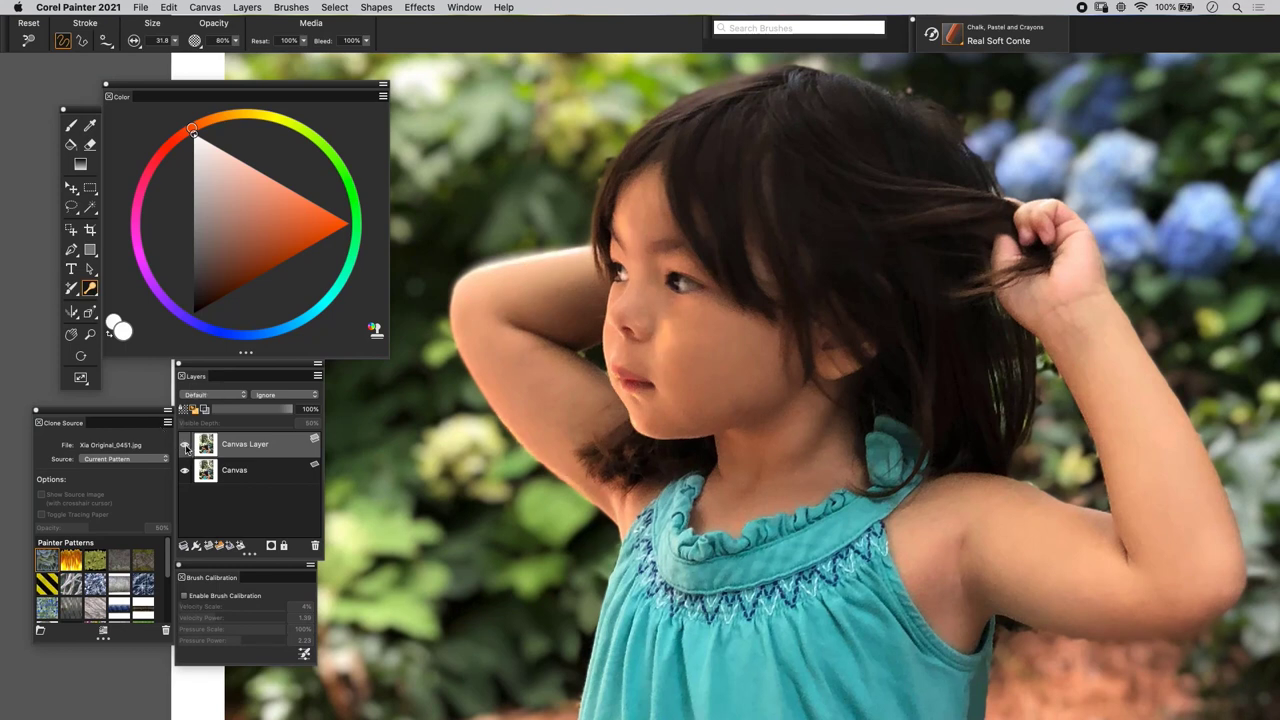
scroll(555, 267, "up", 3)
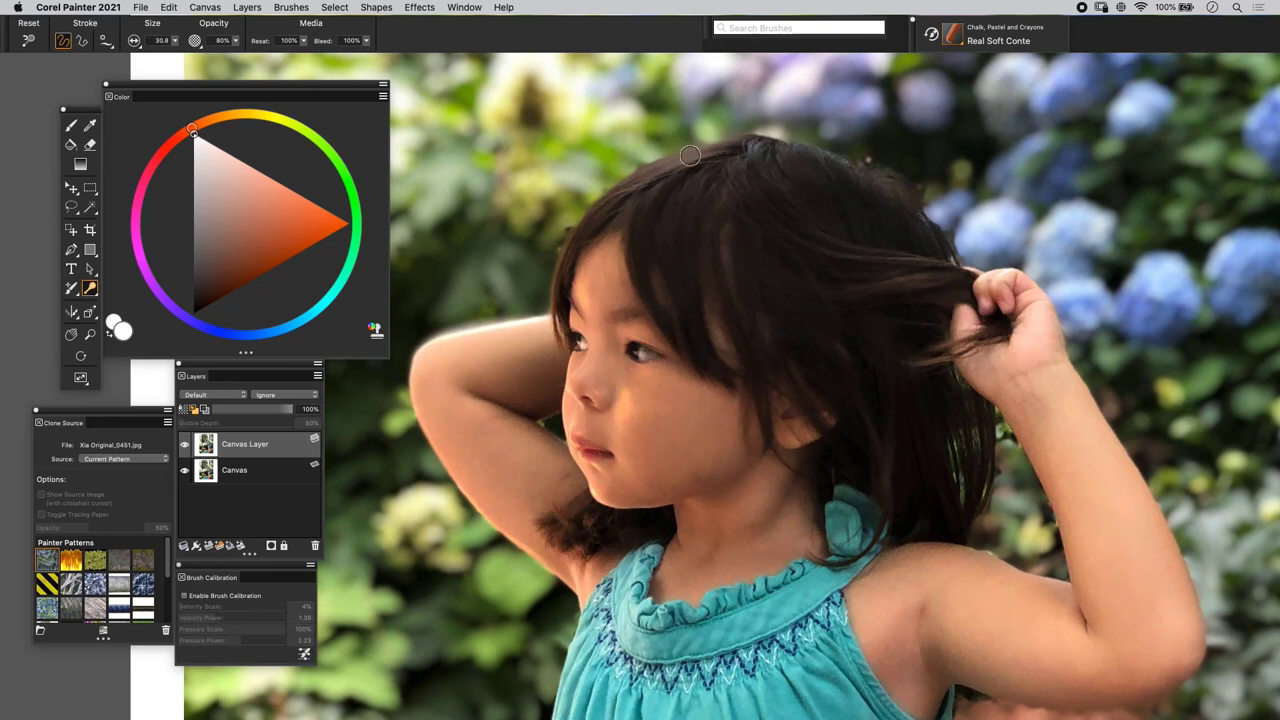
key("bracketleft")
key("bracketleft")
key("bracketleft")
Try three white strokes across the girl's hair, undoing each one.
left_click_drag(814, 306, 794, 209)
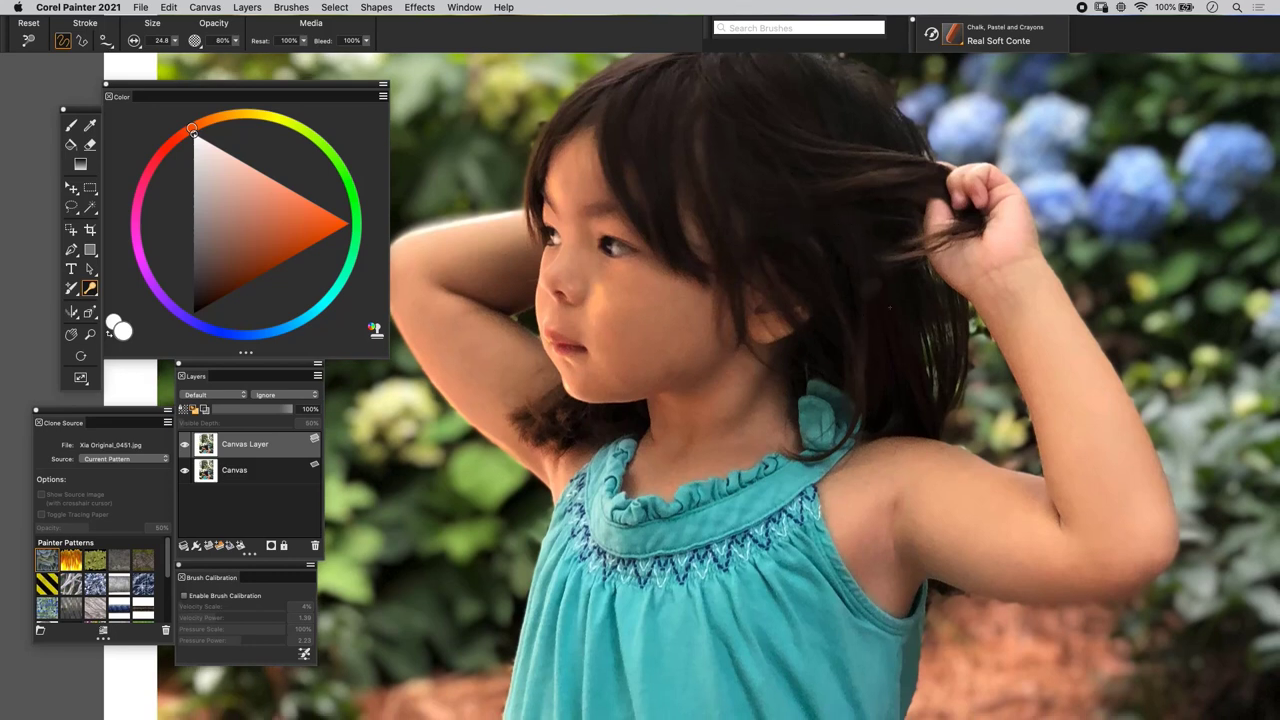
left_click_drag(869, 288, 912, 374)
key("super+z")
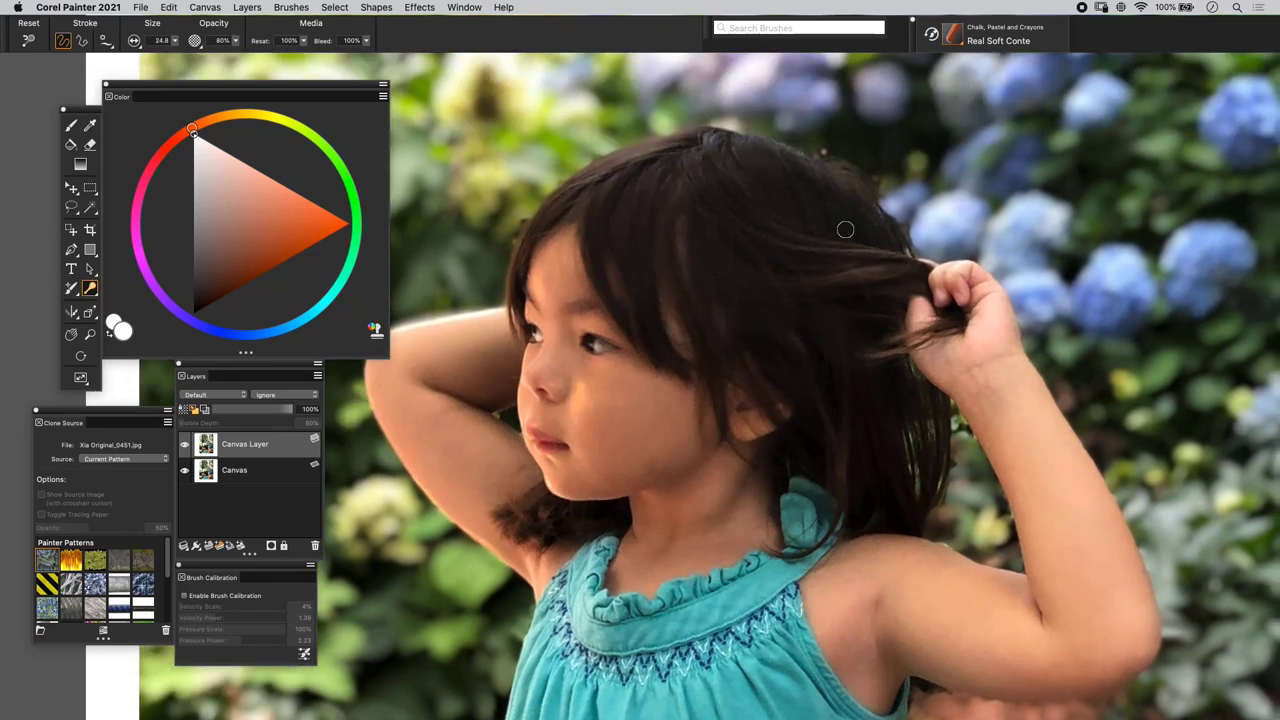
left_click_drag(800, 244, 901, 241)
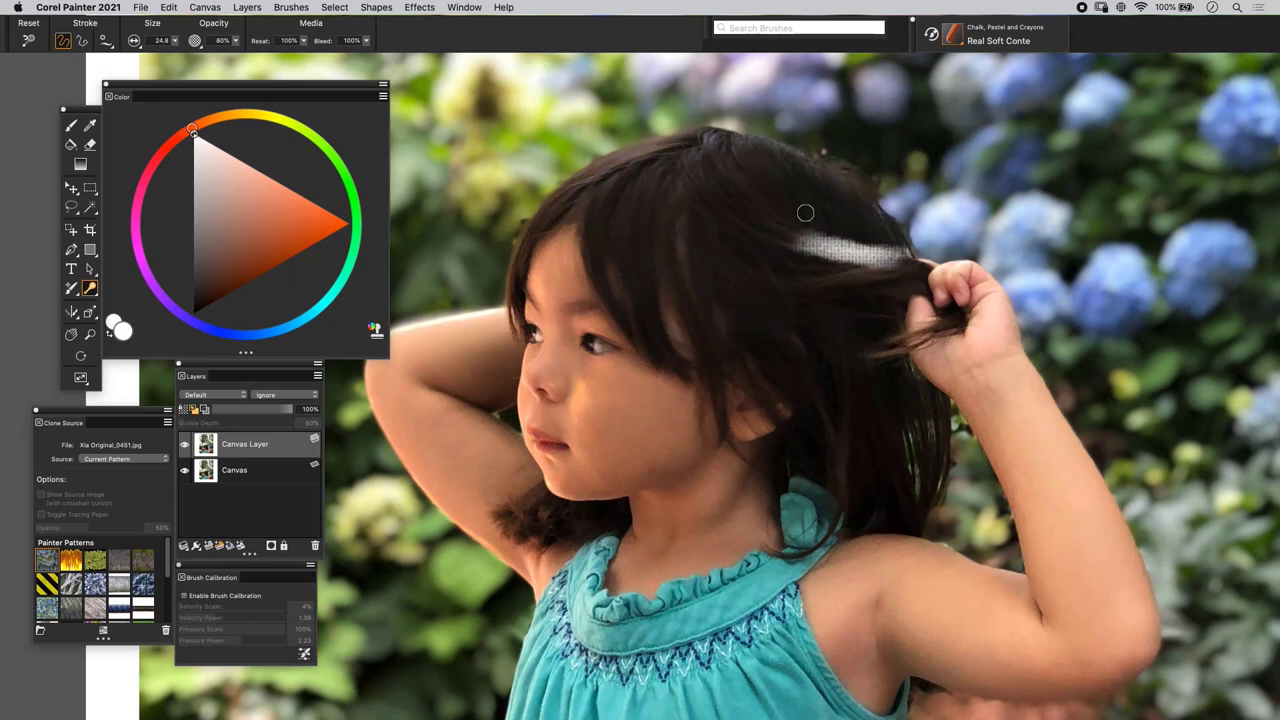
key("super+z")
left_click_drag(823, 167, 833, 182)
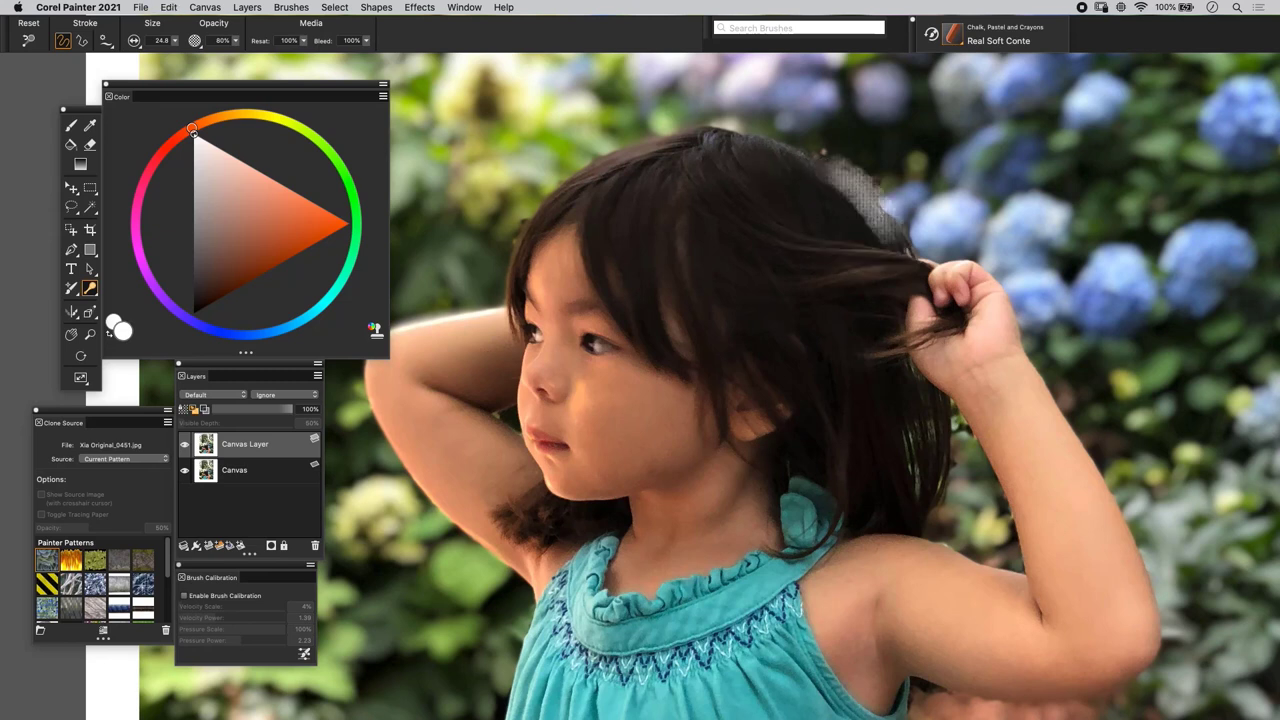
key("super+z")
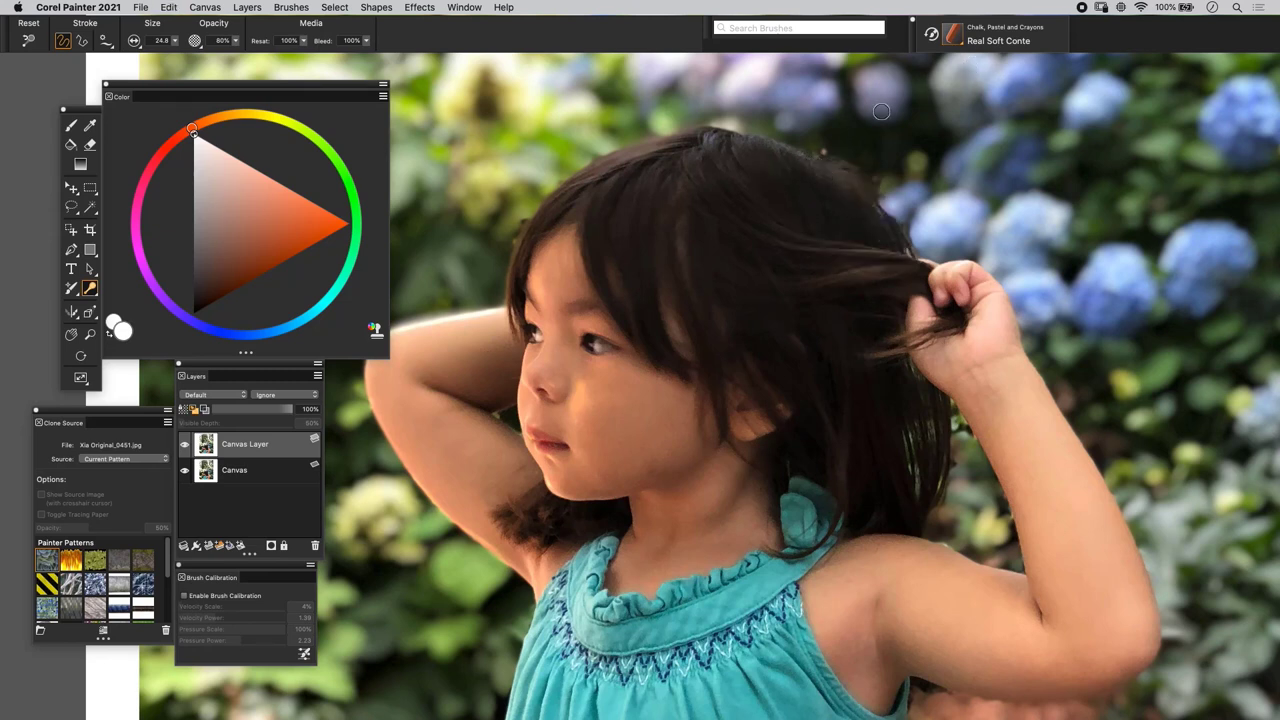
scroll(690, 108, "down", 3)
Pick a different cloner variant from the toolbox flyout and shift the photo up.
left_click(89, 289)
left_click(107, 289)
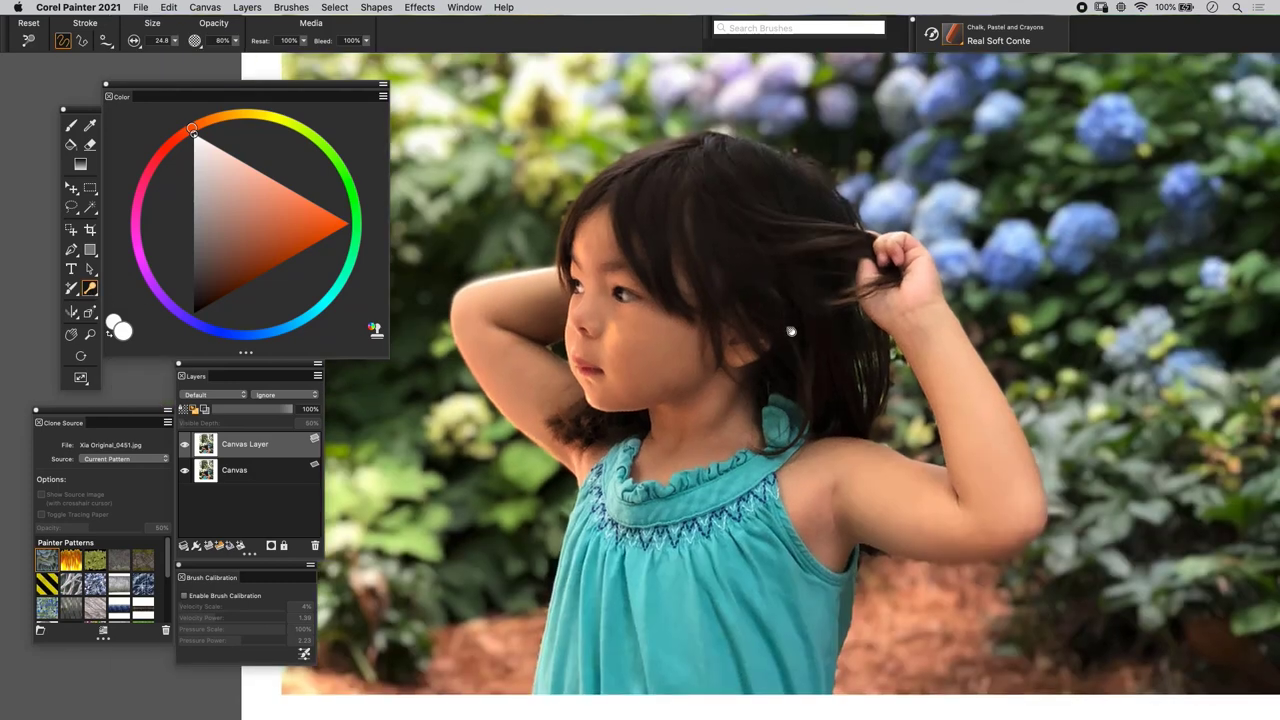
left_click_drag(790, 331, 794, 243)
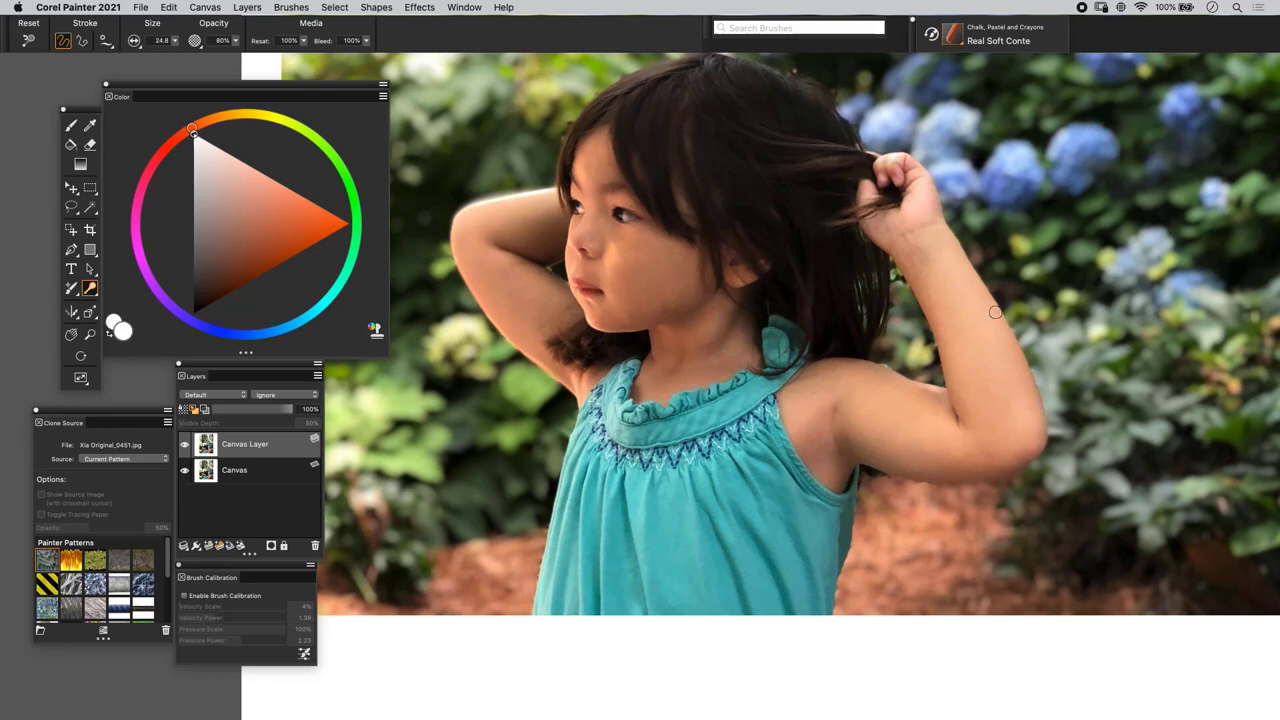
scroll(539, 268, "up", 3)
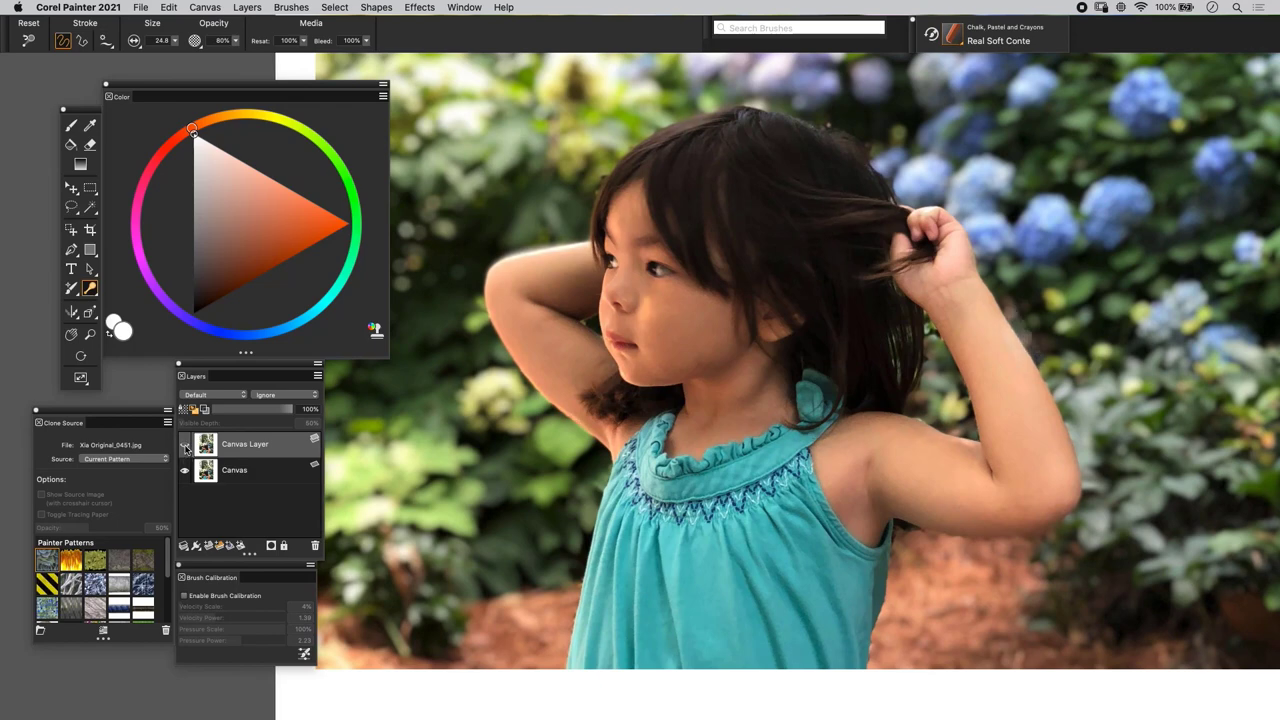
Switch to the Dodge tool and set its opacity to 10%.
left_click(185, 447)
left_click(185, 447)
scroll(515, 229, "up", 5)
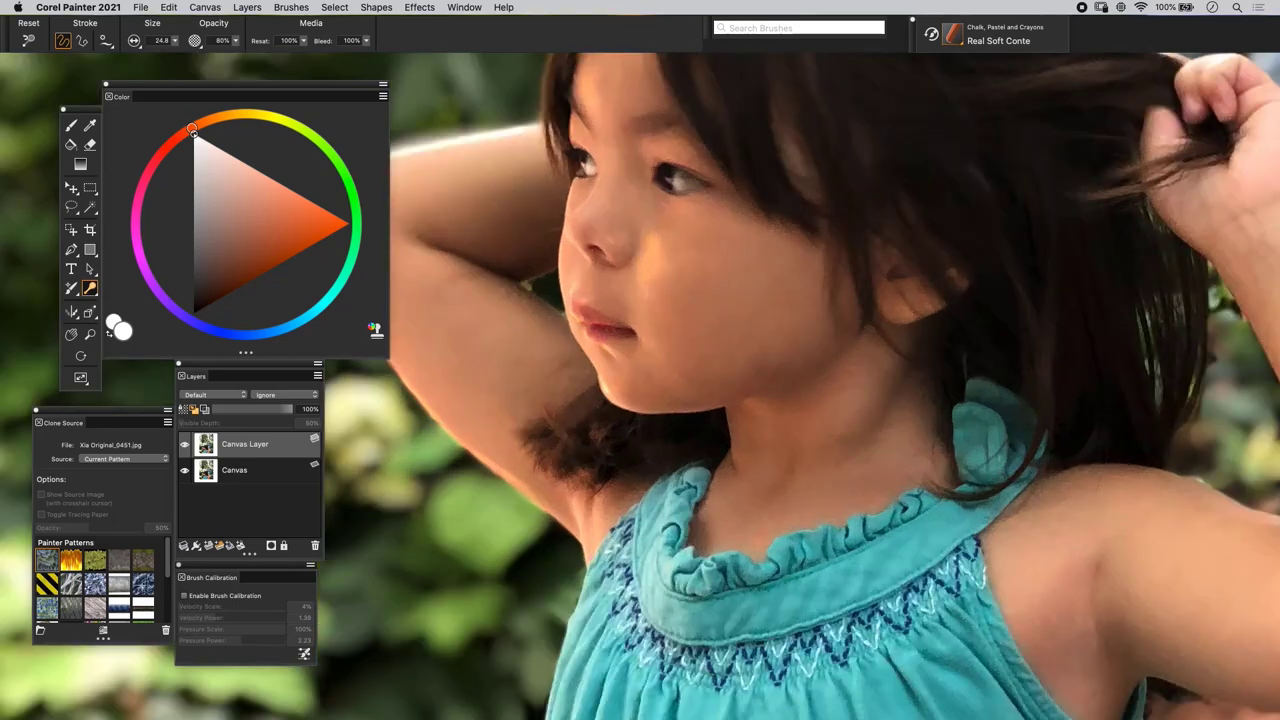
scroll(515, 229, "up", 3)
left_click(89, 289)
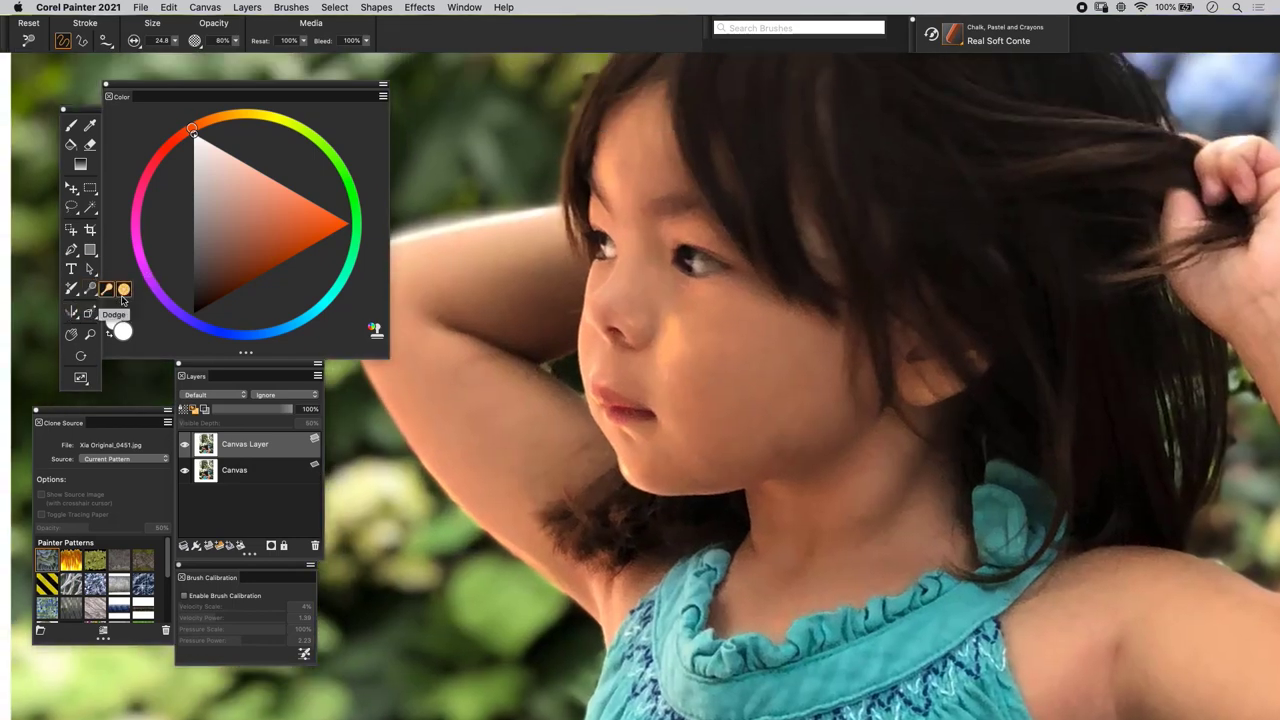
left_click(122, 292)
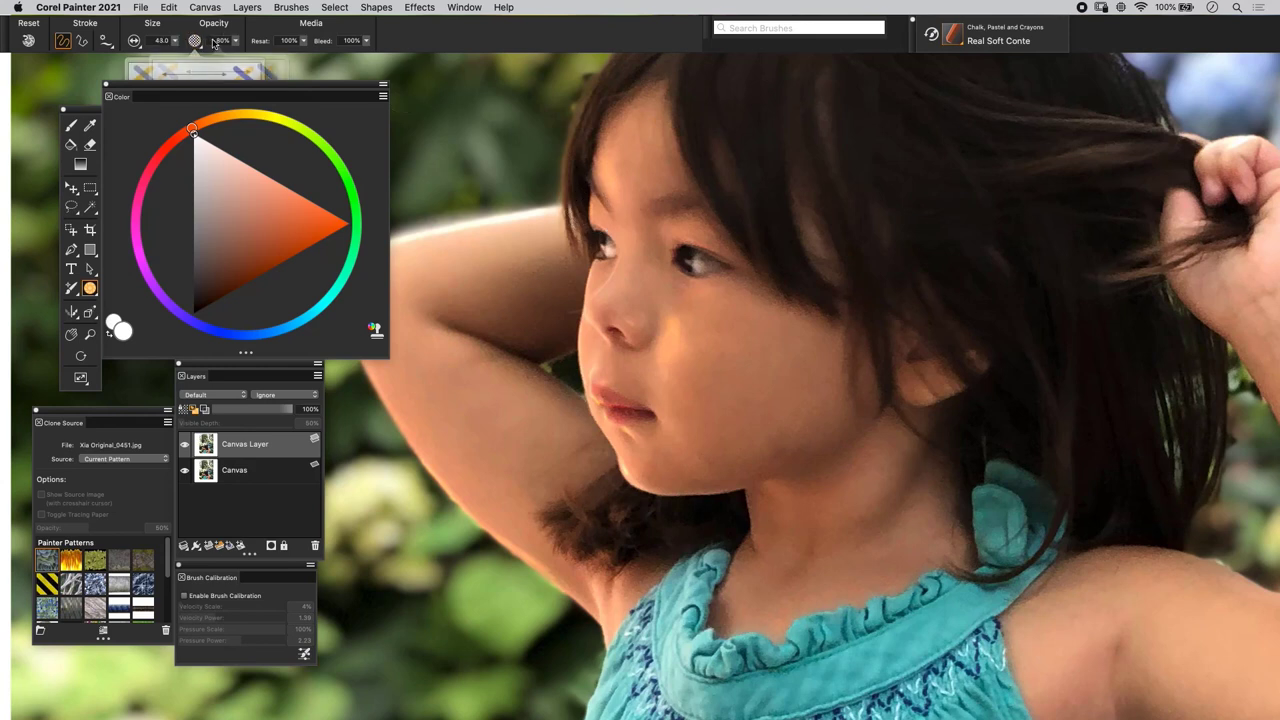
left_click(215, 44)
type("10")
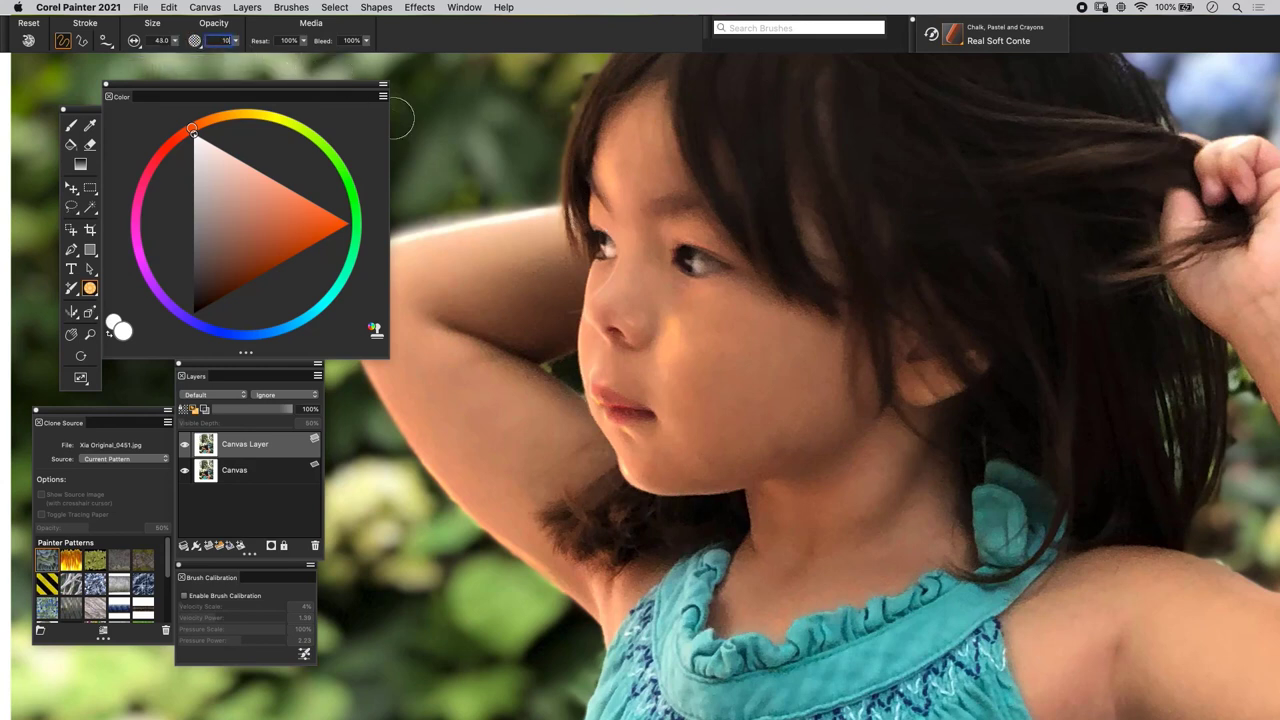
key("Return")
Shrink the brush to 10.3, discarding a trial lightening of the nose.
key("bracketleft")
key("bracketleft")
key("bracketleft")
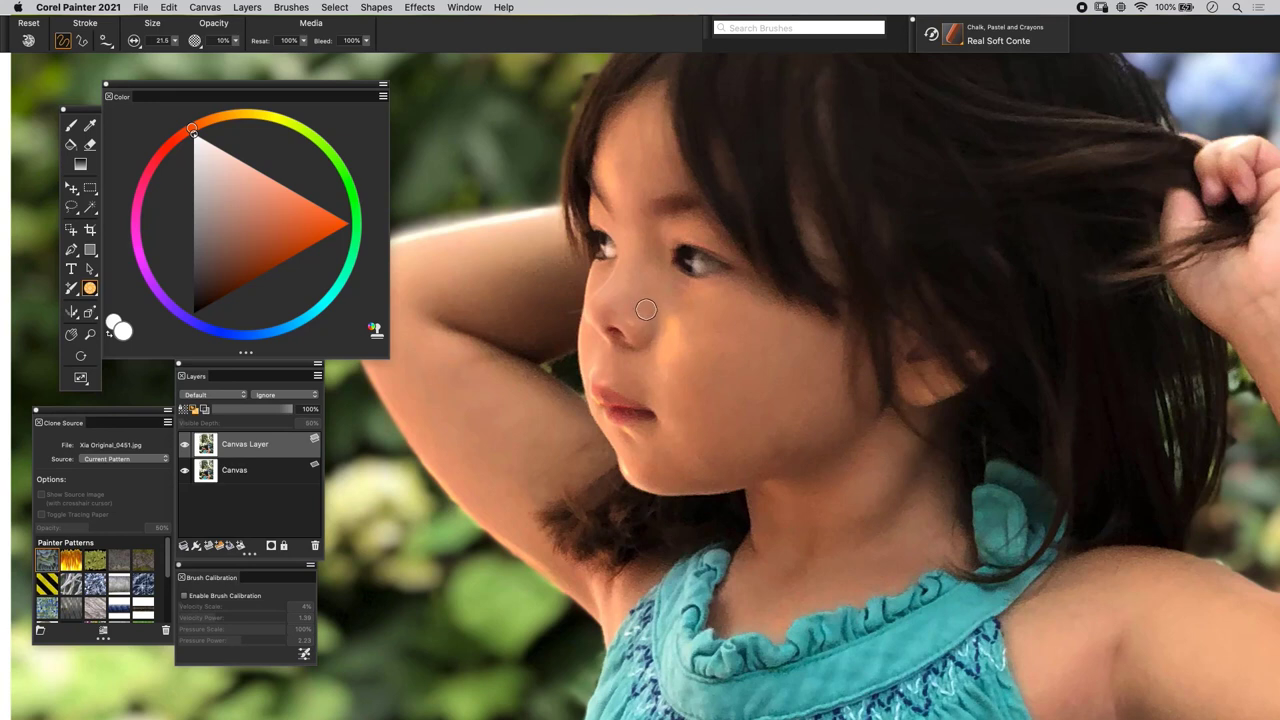
left_click_drag(640, 310, 656, 328)
key("super+z")
key("bracketleft")
key("bracketleft")
key("bracketleft")
Switch to Burn, dab the nose, lip, cheek and chin, then enlarge the brush to 39.6.
left_click_drag(90, 288, 120, 294)
left_click(600, 311)
left_click(606, 375)
left_click(594, 288)
left_click(631, 445)
key("bracketright")
key("bracketright")
key("bracketright")
Compare edits by toggling Canvas Layer visibility, then dab the girl's raised arm.
key("super+0")
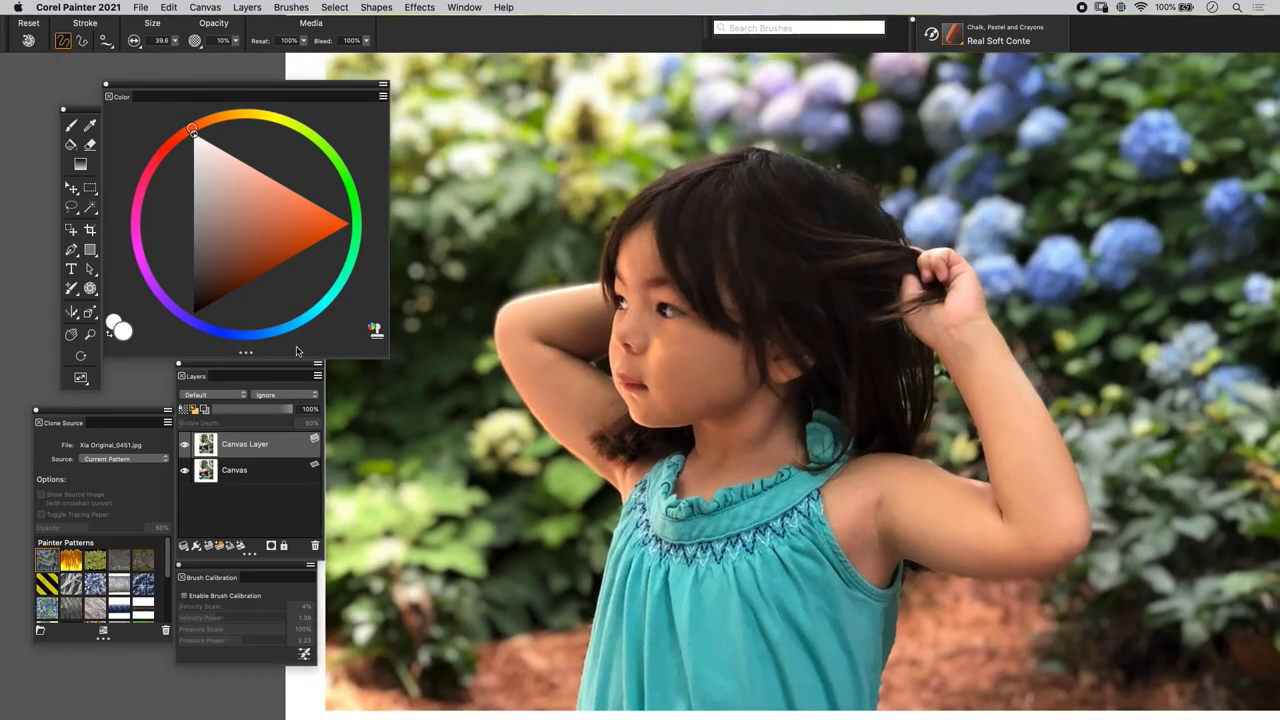
left_click(185, 444)
left_click(185, 444)
left_click(185, 444)
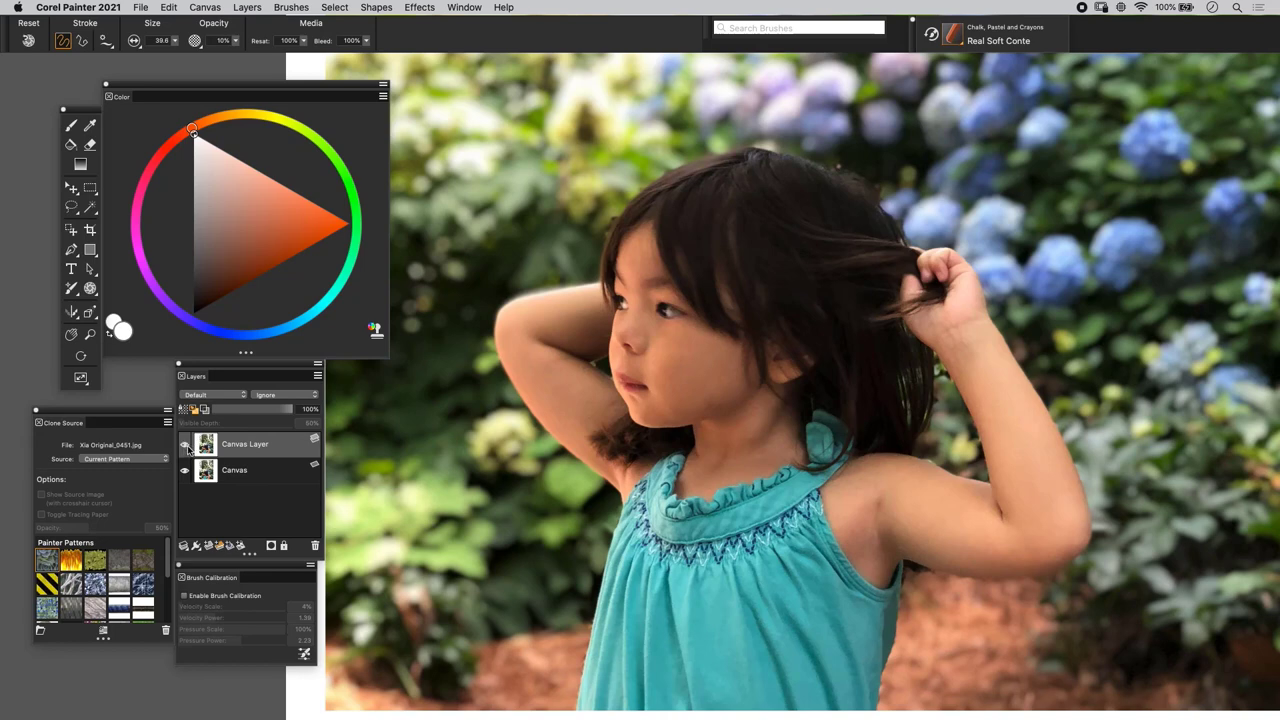
key("super+equal")
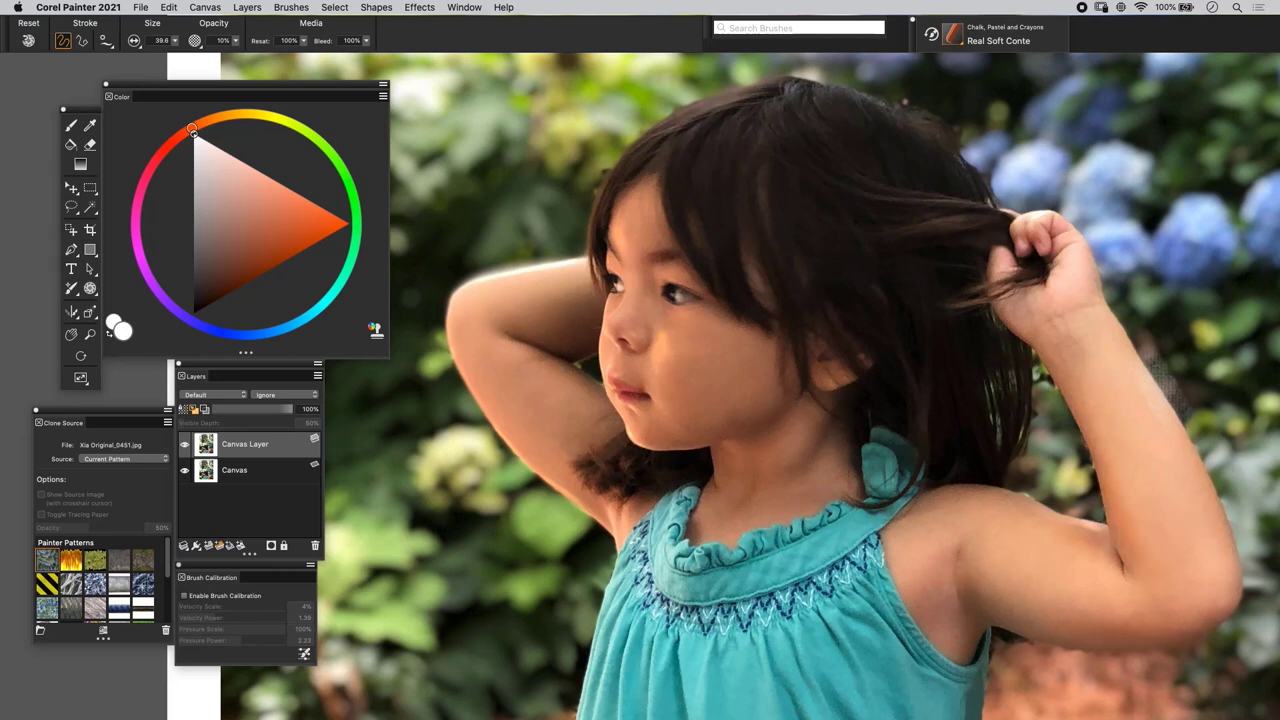
left_click(1034, 327, "alt")
scroll(1077, 386, "right", 4)
scroll(1077, 386, "down", 2)
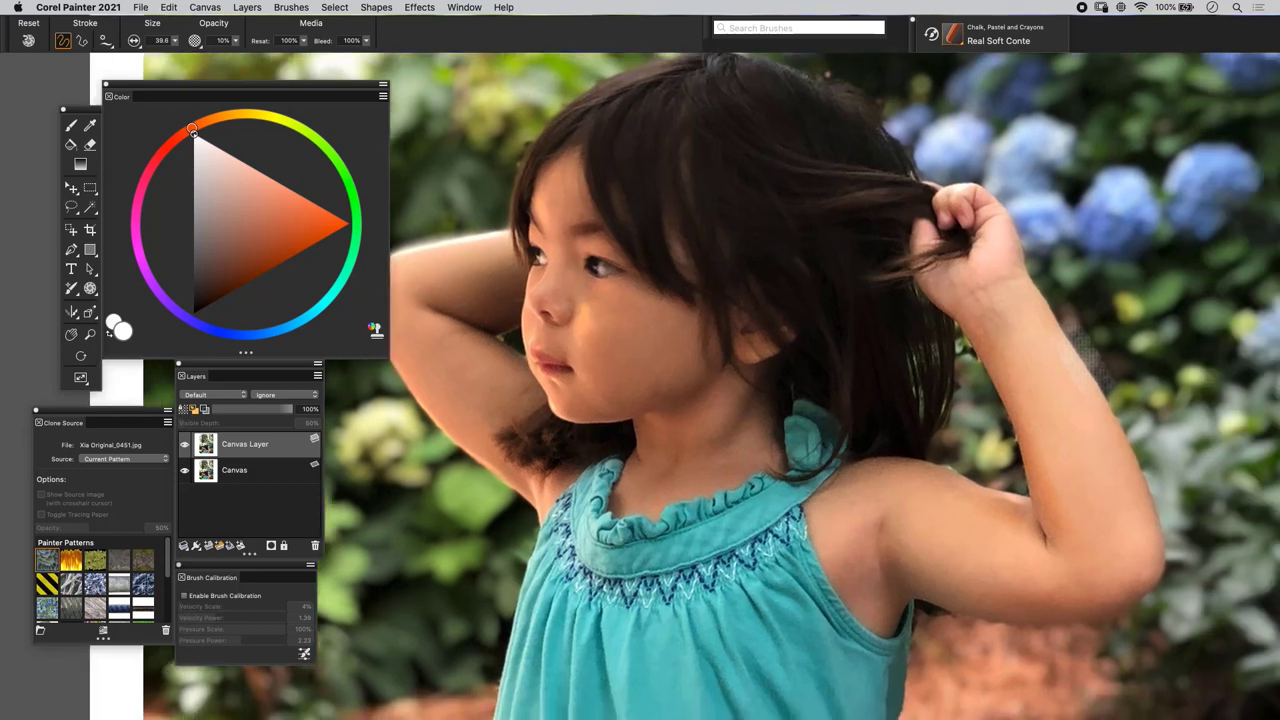
scroll(979, 325, "right", 4)
scroll(979, 325, "down", 2)
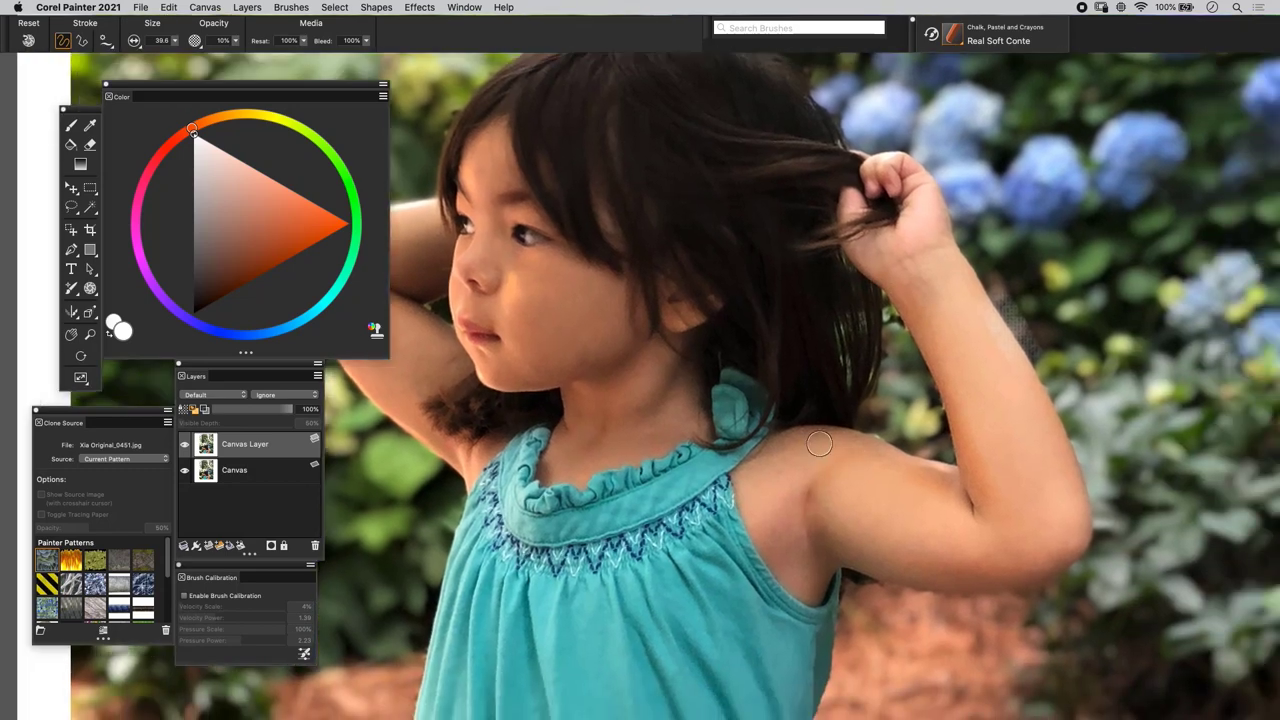
scroll(745, 474, "up", 2)
scroll(745, 474, "left", 1)
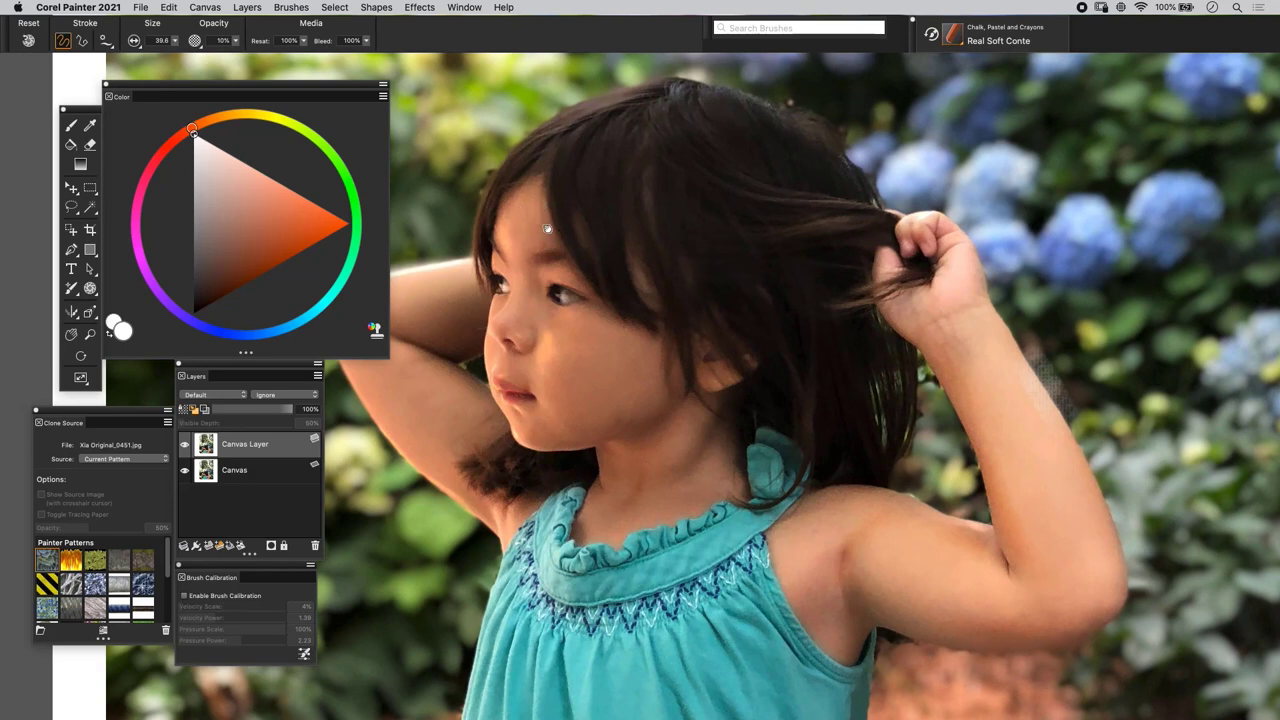
scroll(721, 440, "right", 3)
scroll(721, 440, "down", 1)
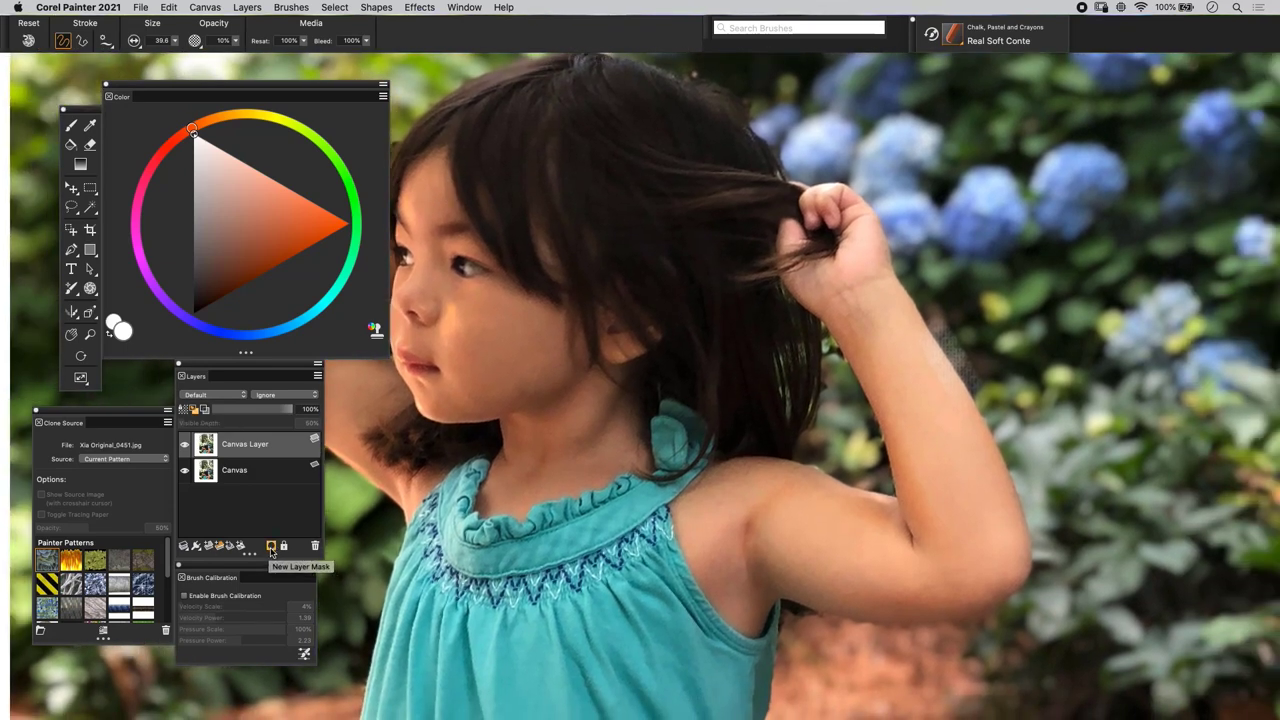
Add a mask to Canvas Layer, set black as the colour, and keep Real Soft Conte.
left_click(270, 546)
left_click_drag(197, 276, 194, 313)
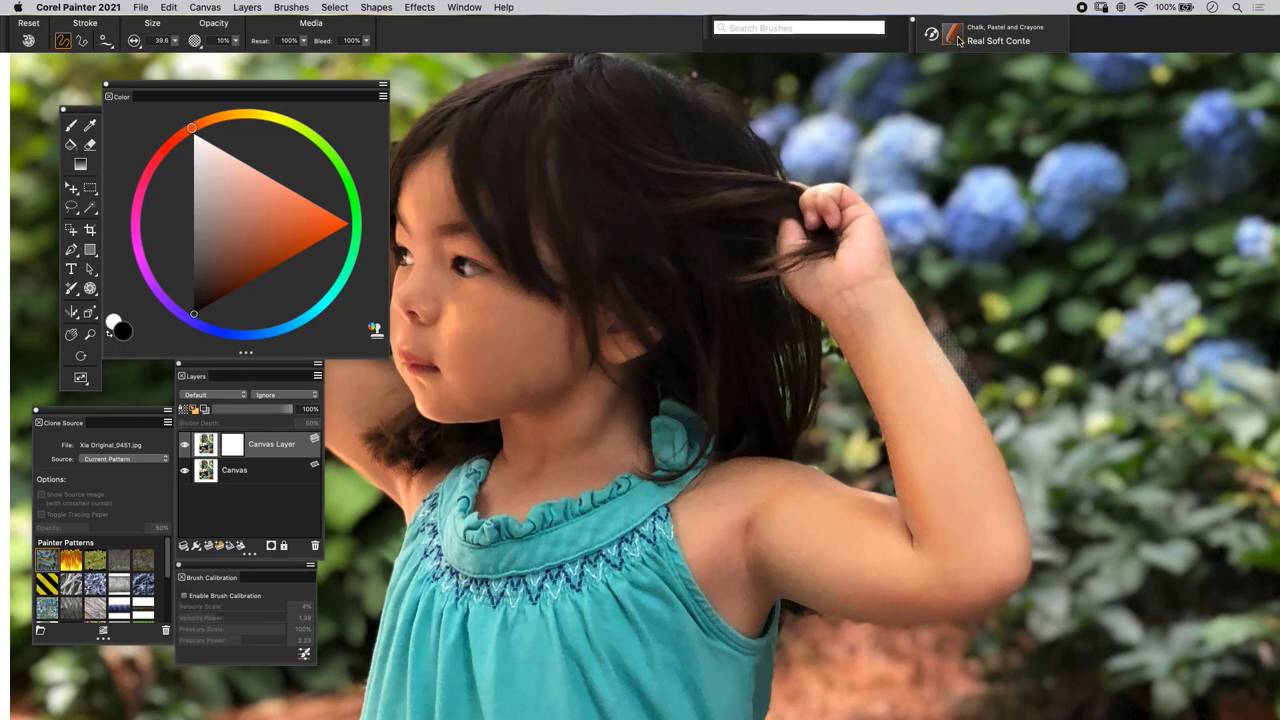
left_click(958, 40)
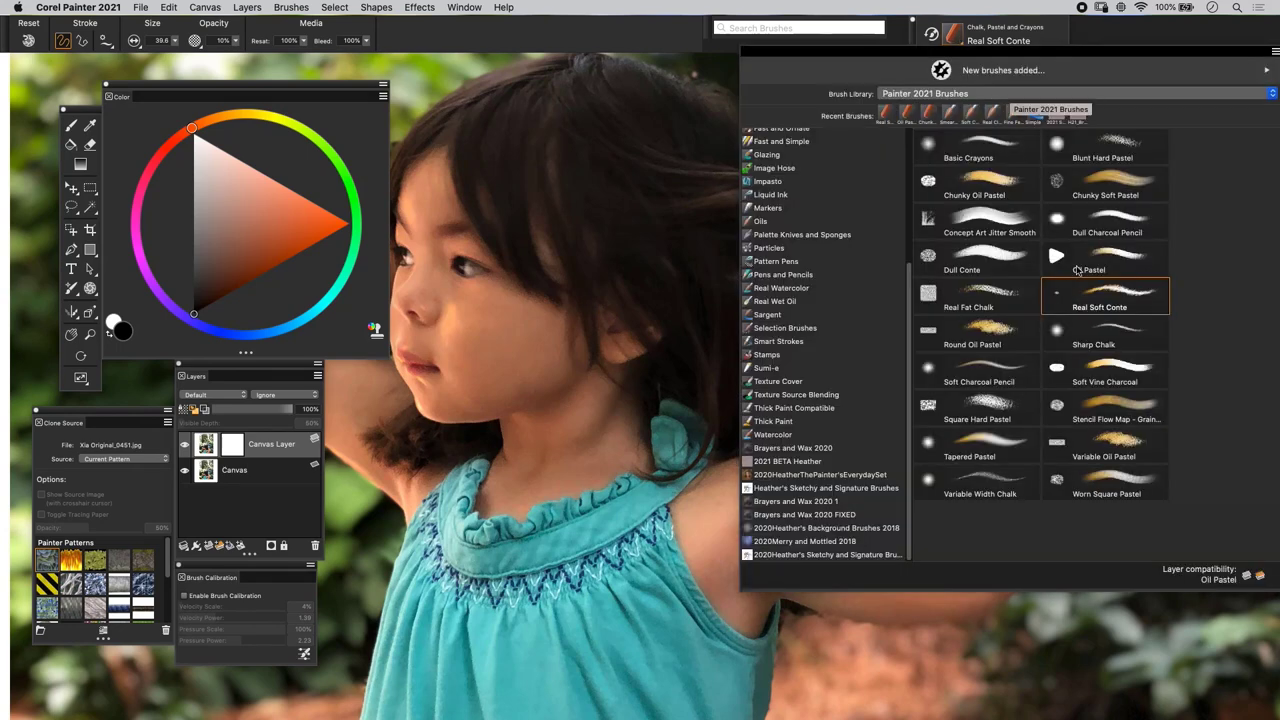
left_click(1094, 296)
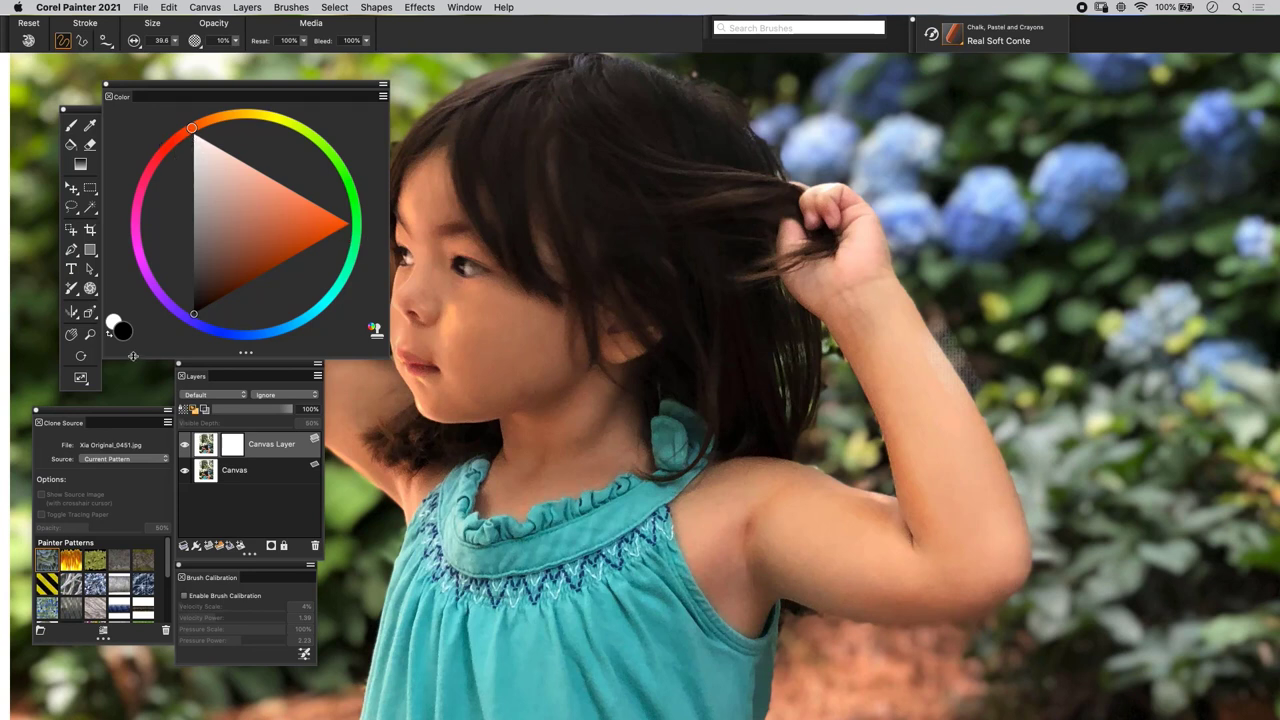
Set the Real Soft Conte brush size to 30.0 and zoom out to the whole photo.
key("]")
key("[")
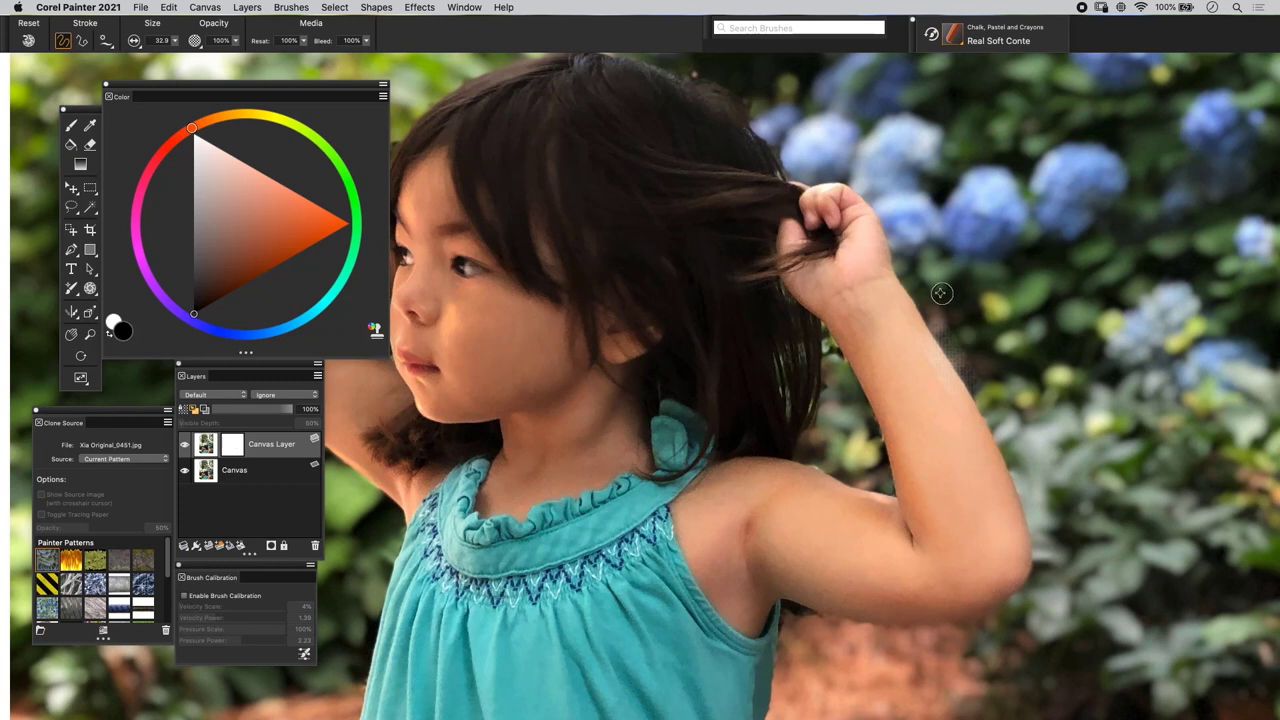
key("bracketleft")
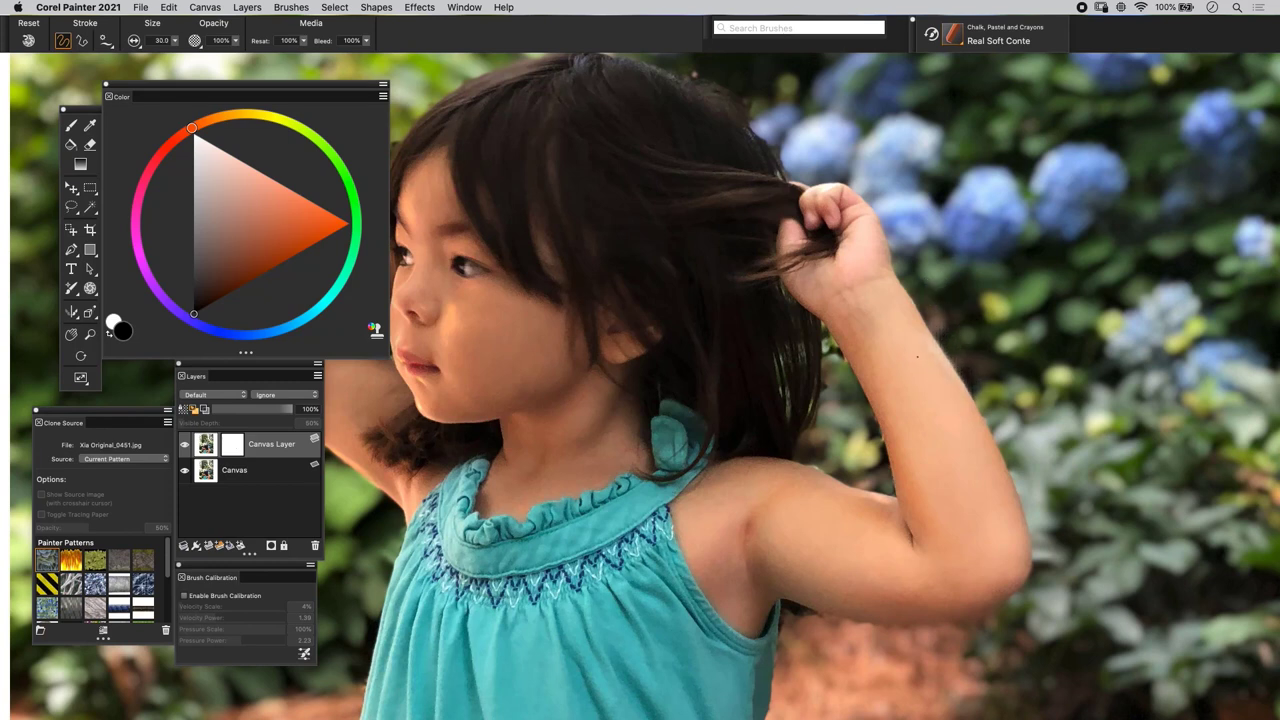
key("super+minus")
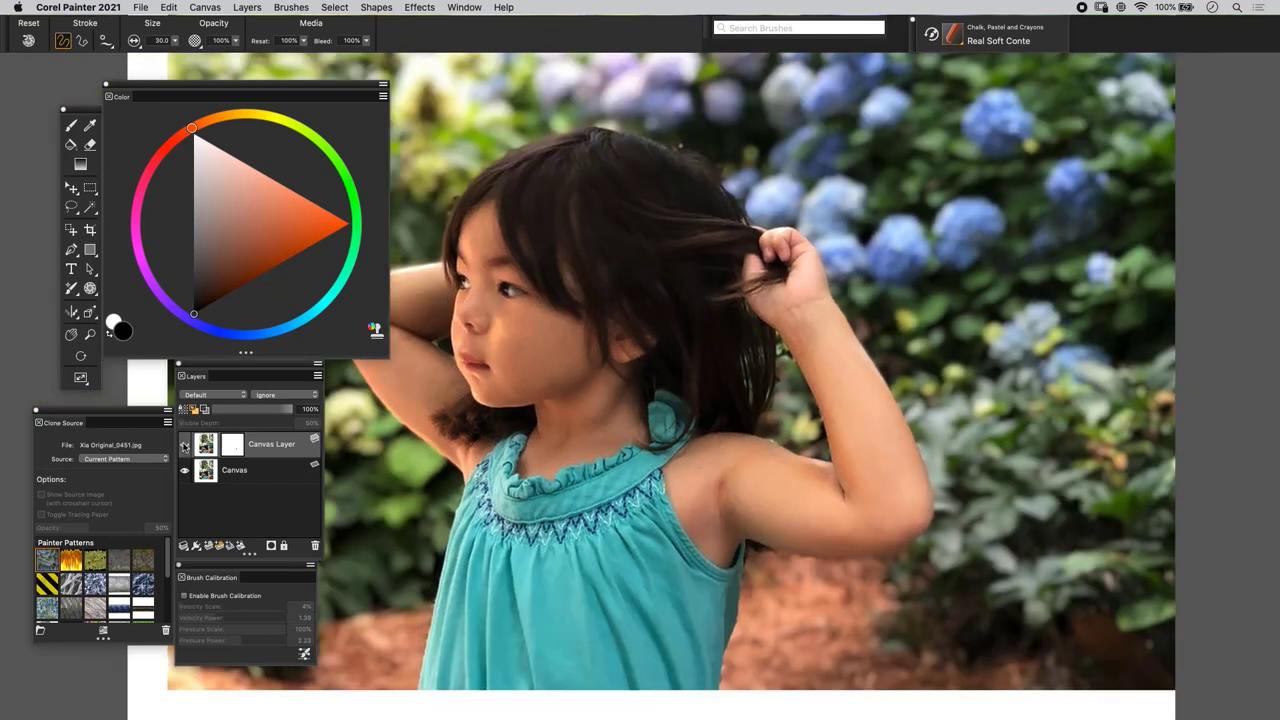
key("super+minus")
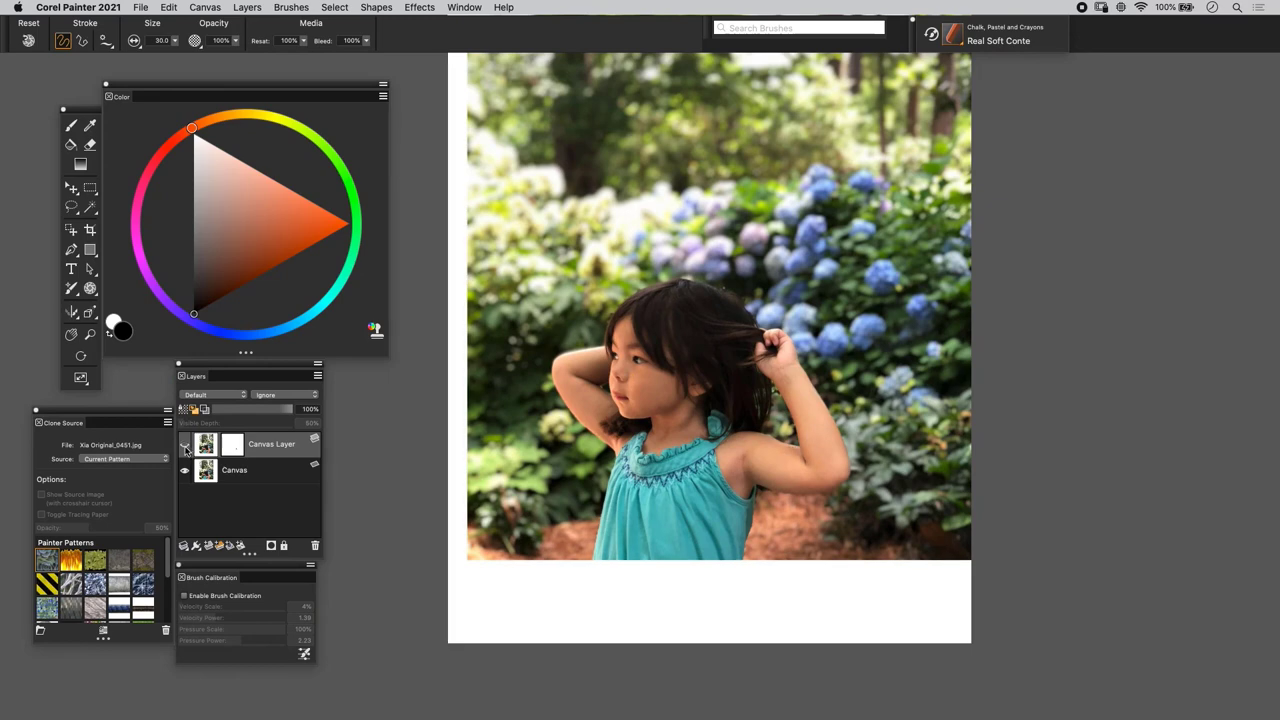
Make Canvas Layer visible again and lower the brush opacity to 10%.
key("super+plus")
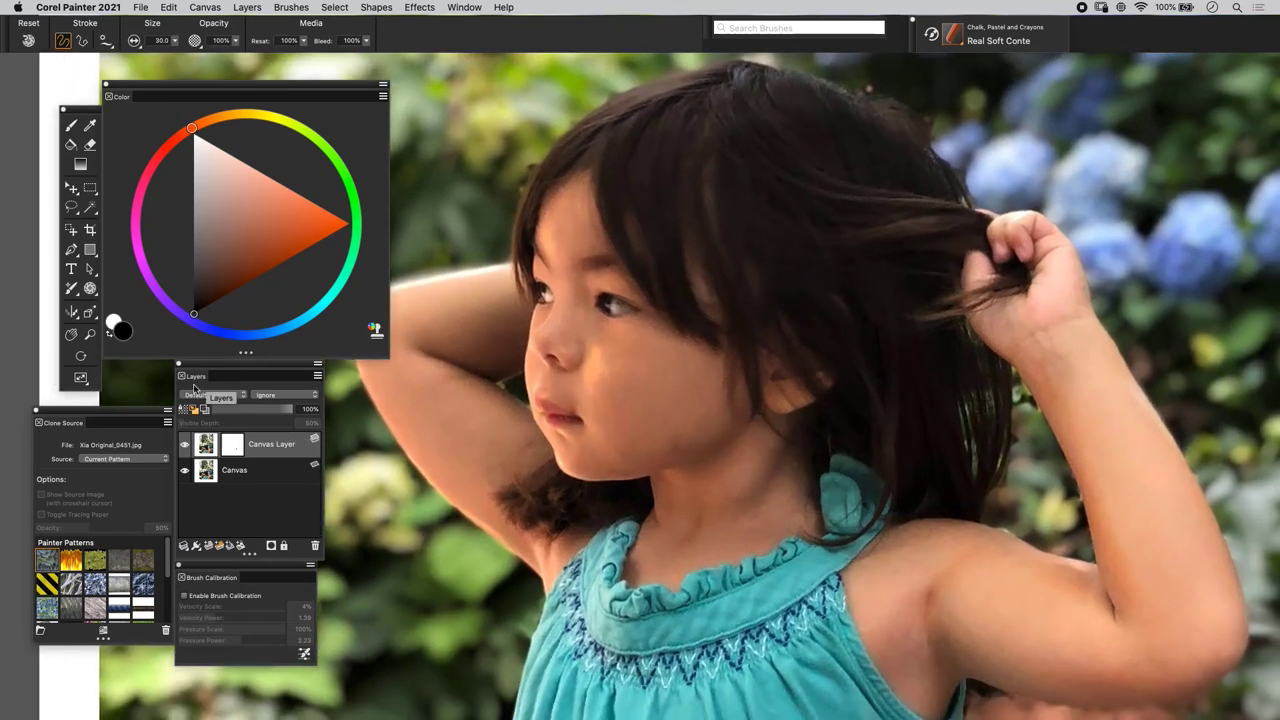
key("super+plus")
left_click(184, 448)
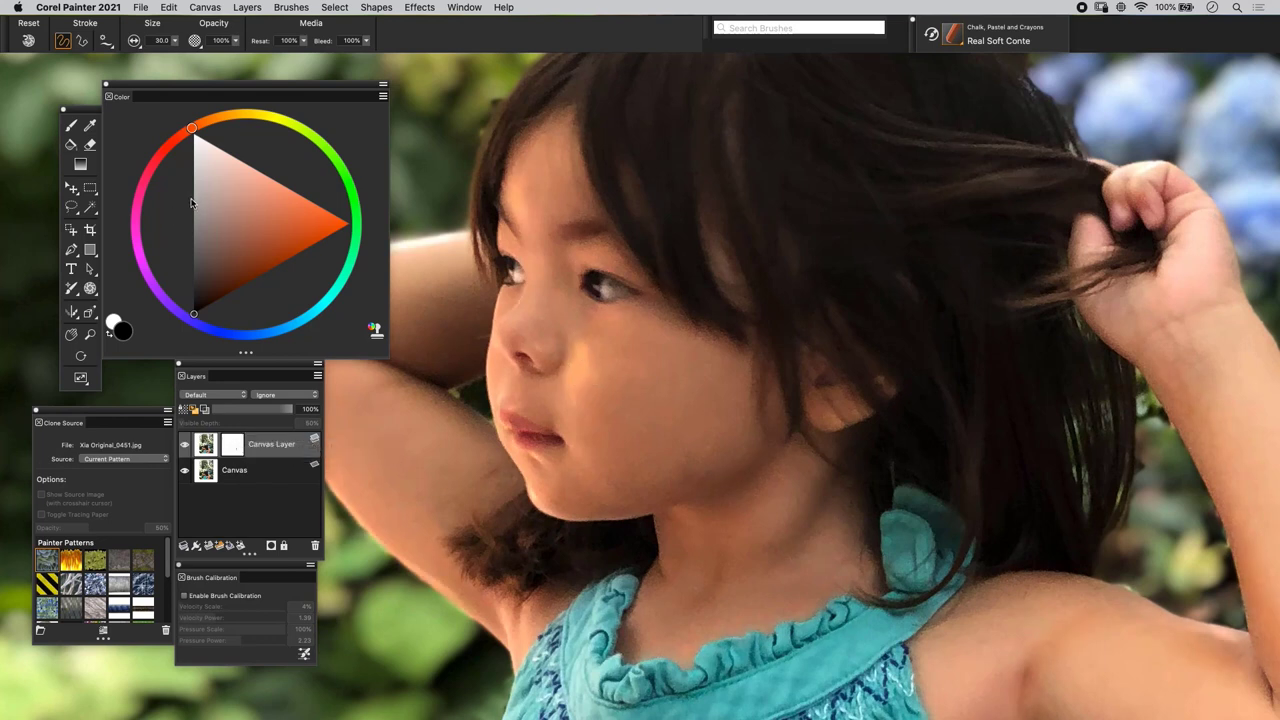
key("1")
key("super+minus")
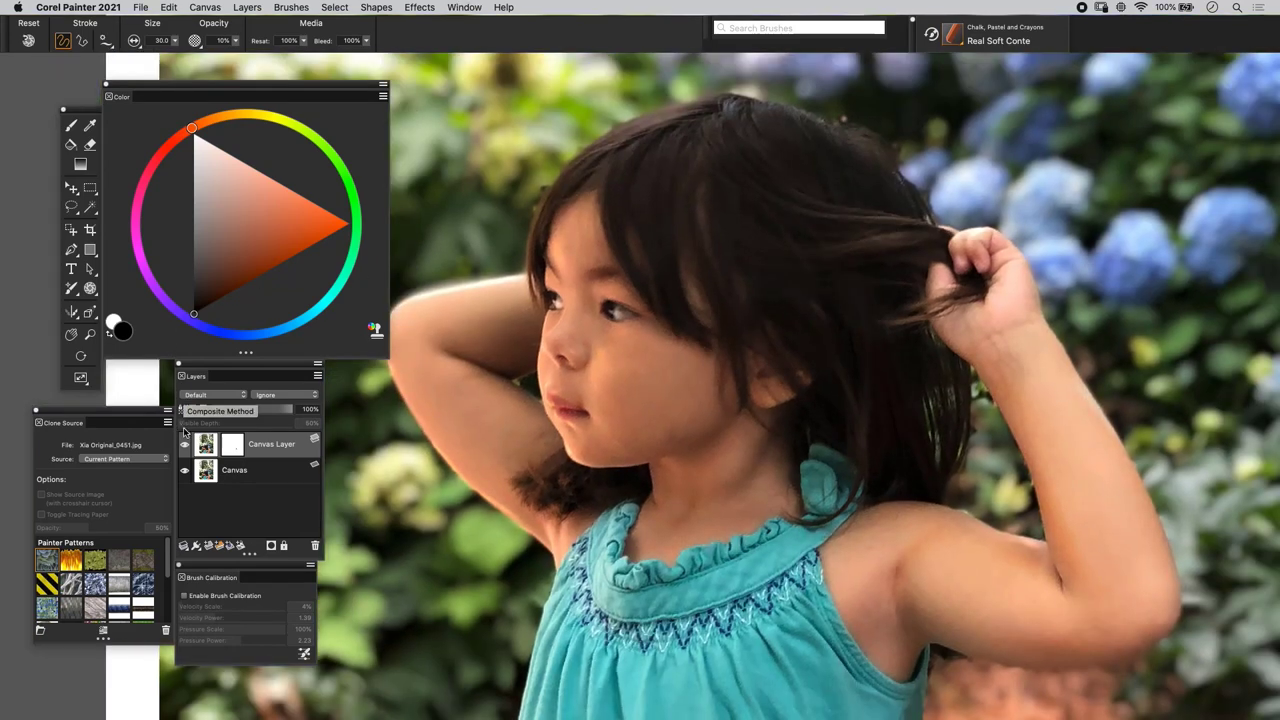
key("super+minus")
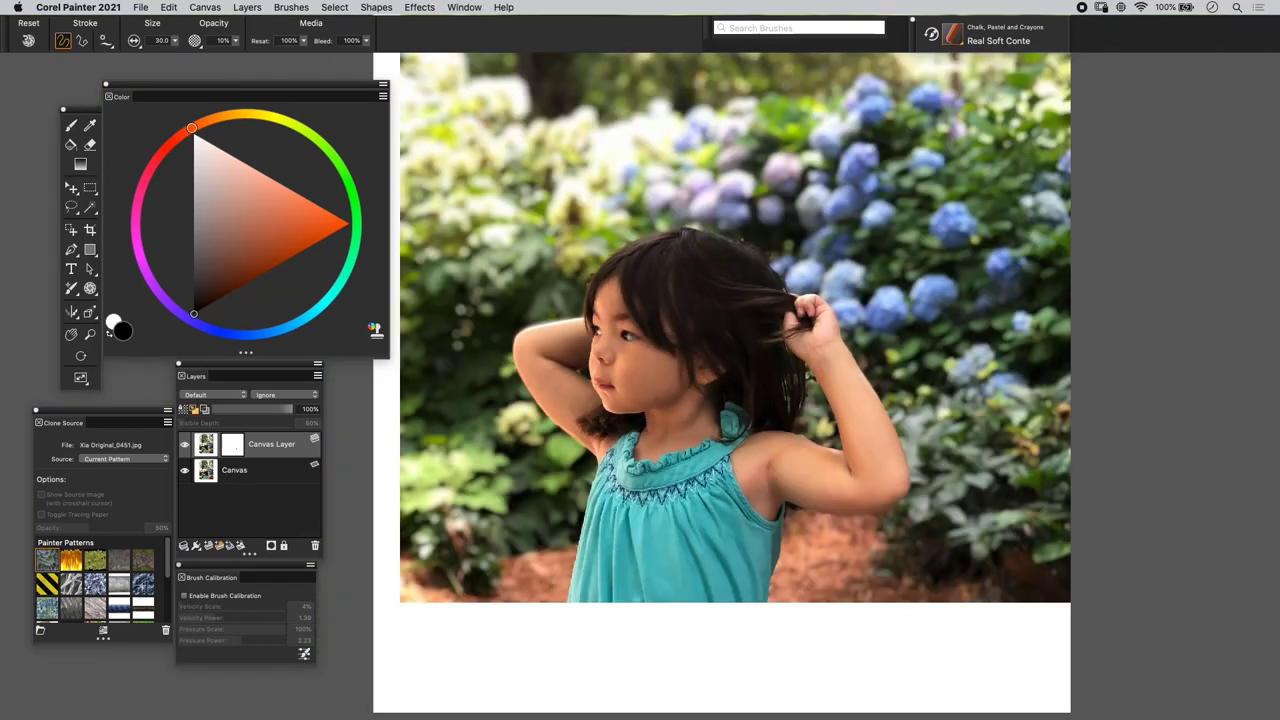
left_click(185, 446)
left_click(185, 446)
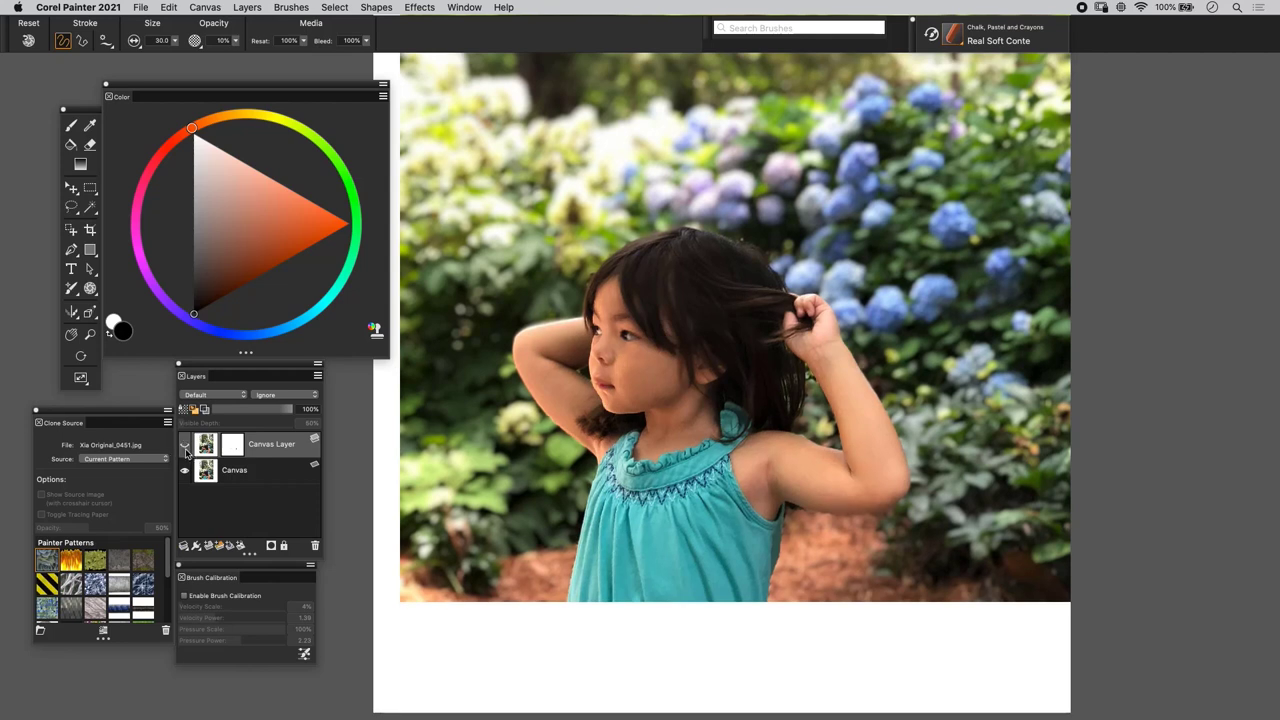
left_click(185, 447)
left_click(185, 447)
left_click(185, 447)
left_click(185, 447)
left_click(185, 449)
scroll(480, 300, "up", 3)
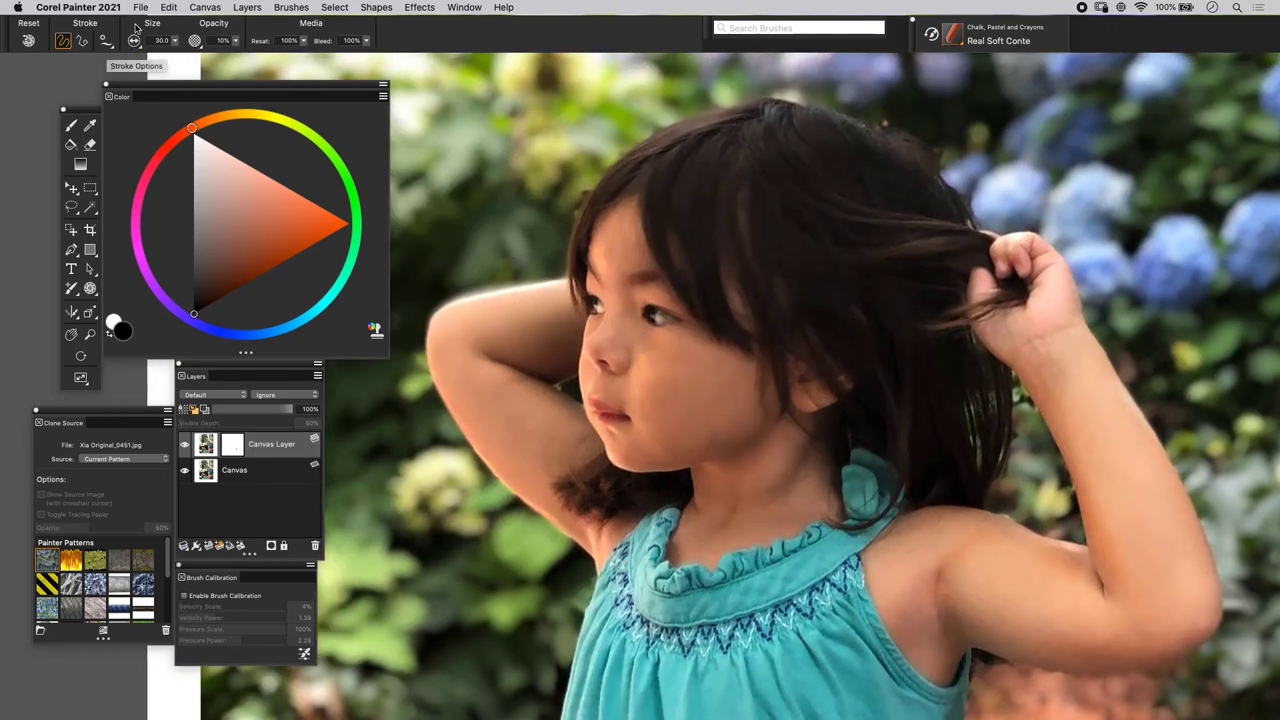
key("super+0")
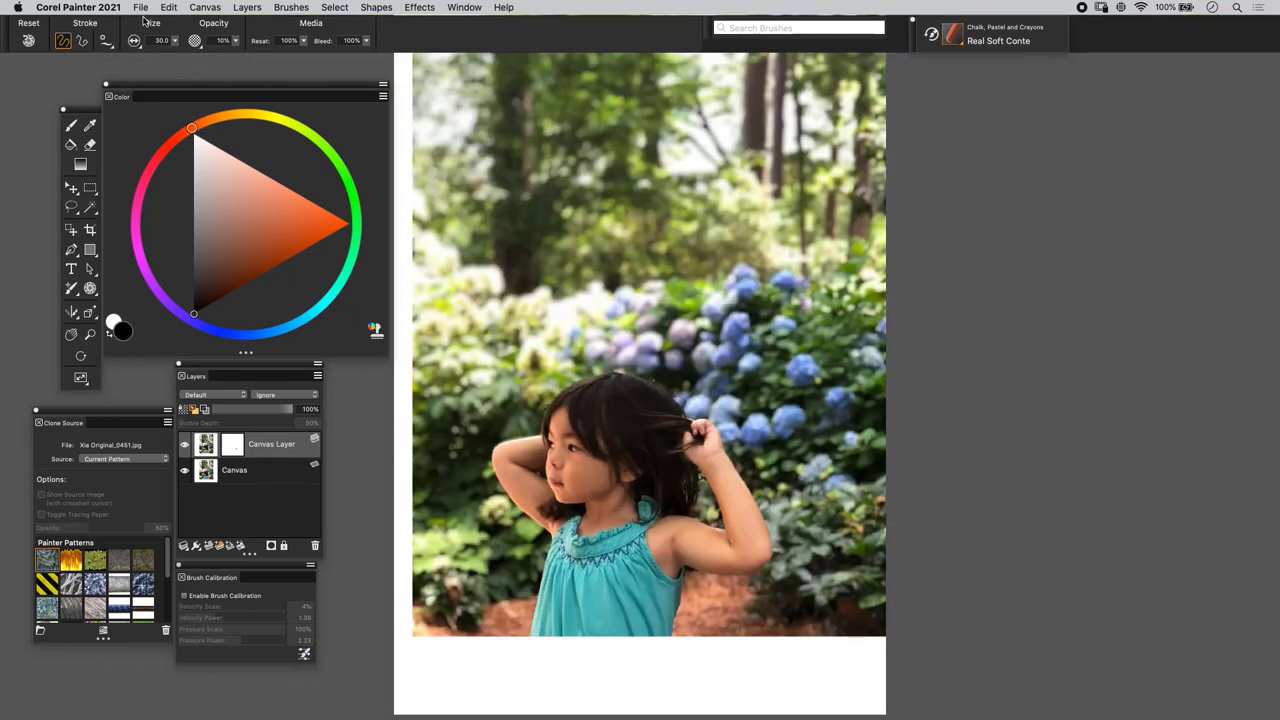
Save the image as a Photoshop file with a name starting with 'PREP'.
left_click(140, 7)
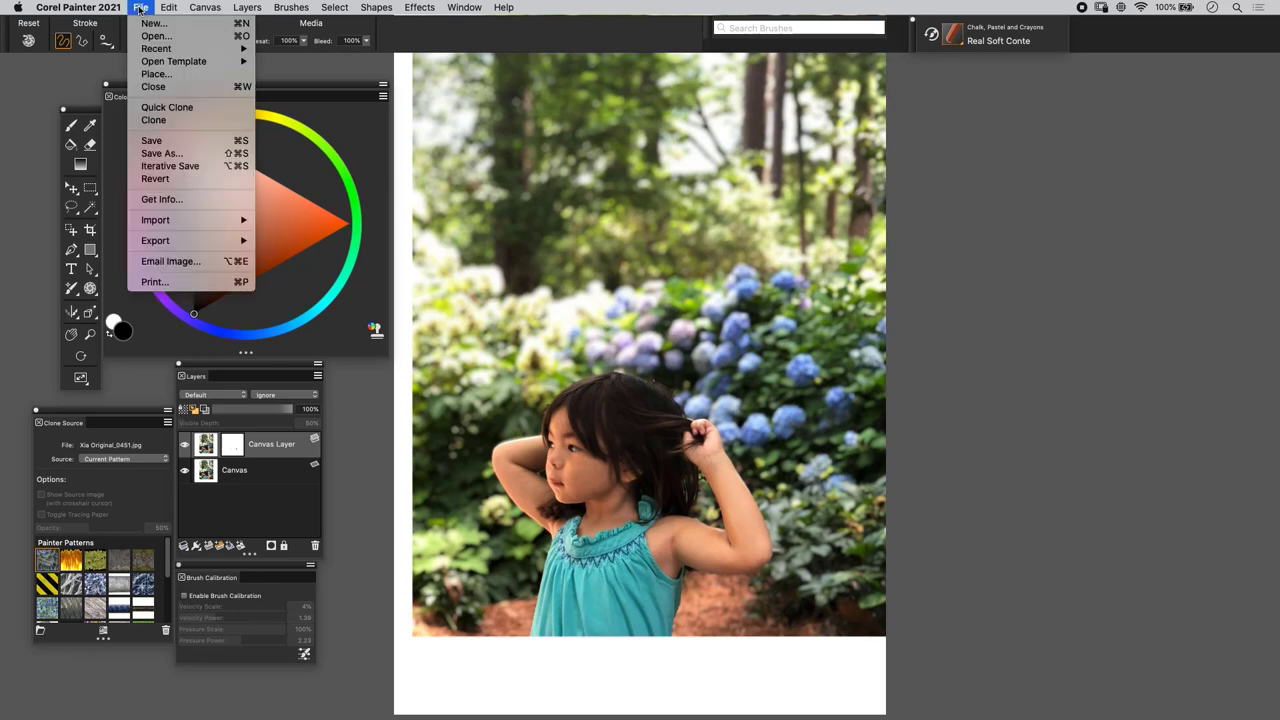
left_click(167, 153)
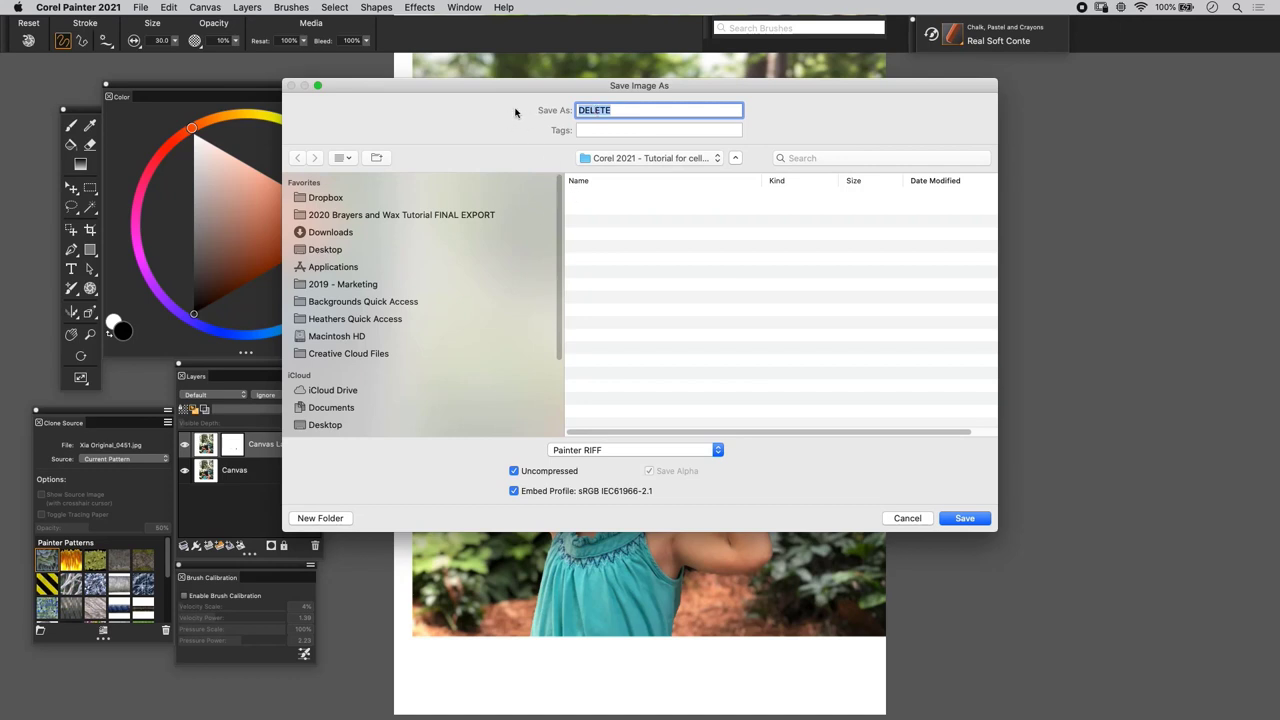
type("PREP Xia outdoors")
left_click(581, 448)
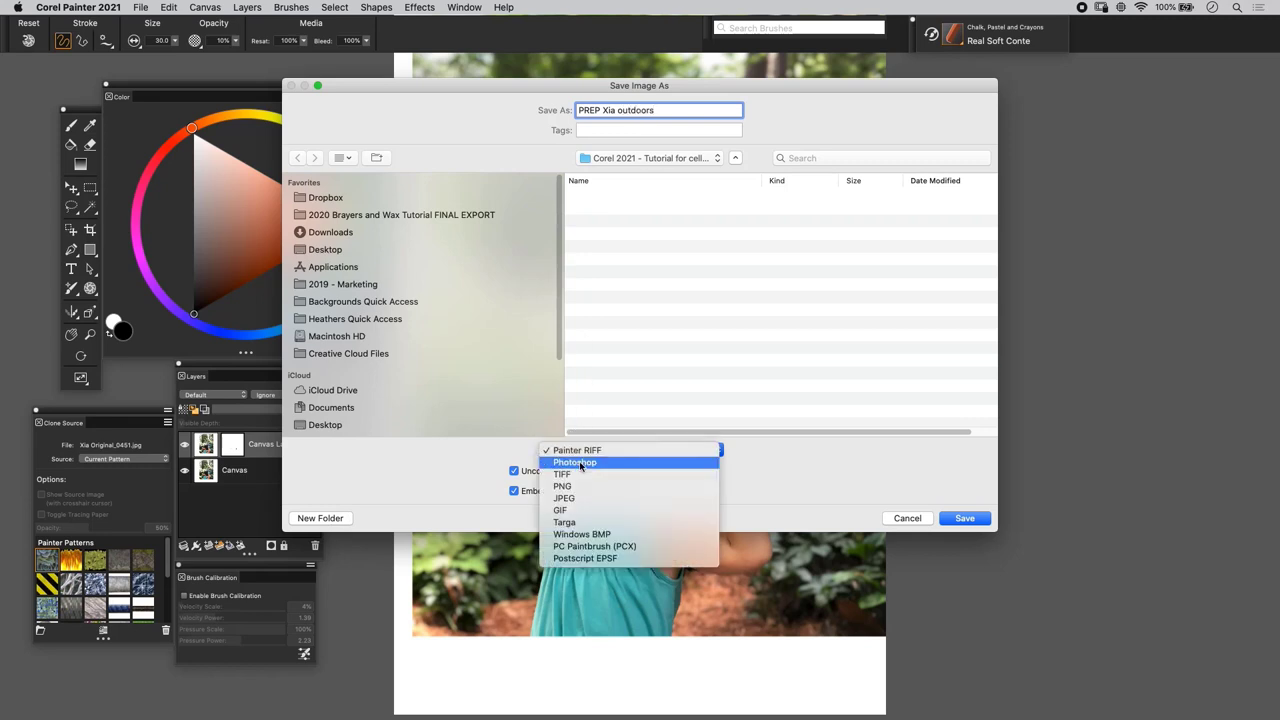
left_click(565, 464)
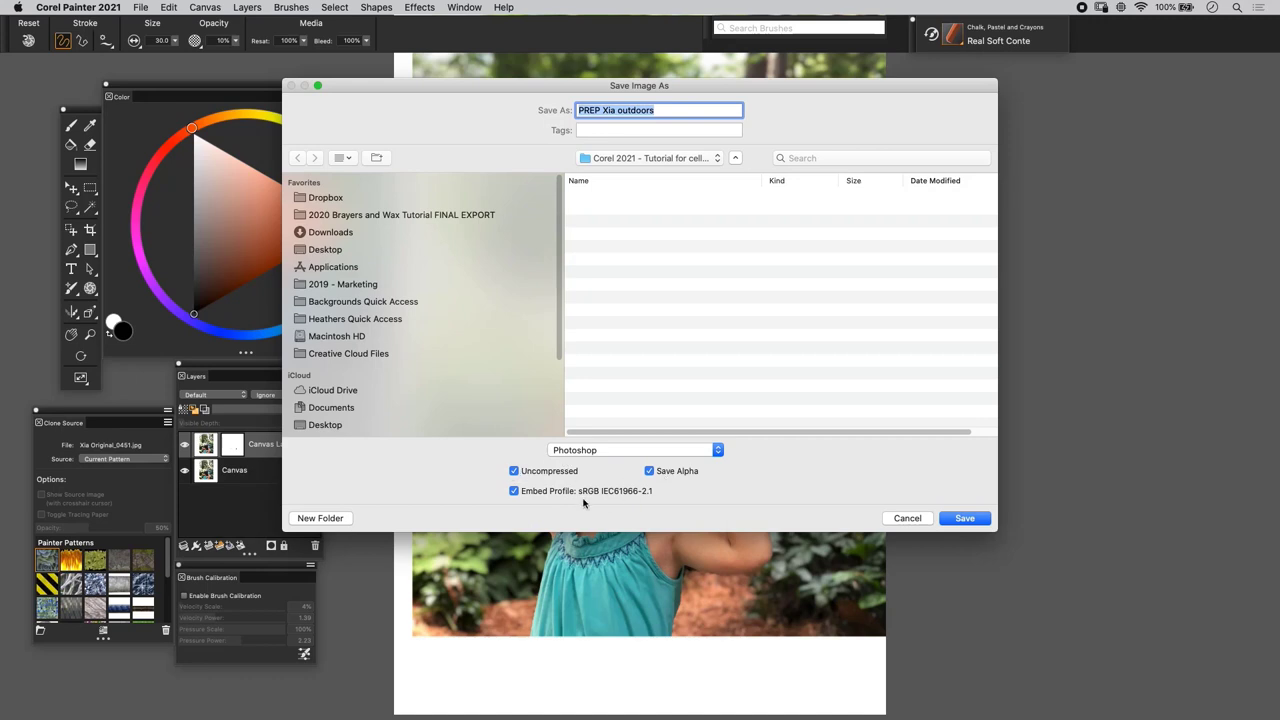
left_click(948, 520)
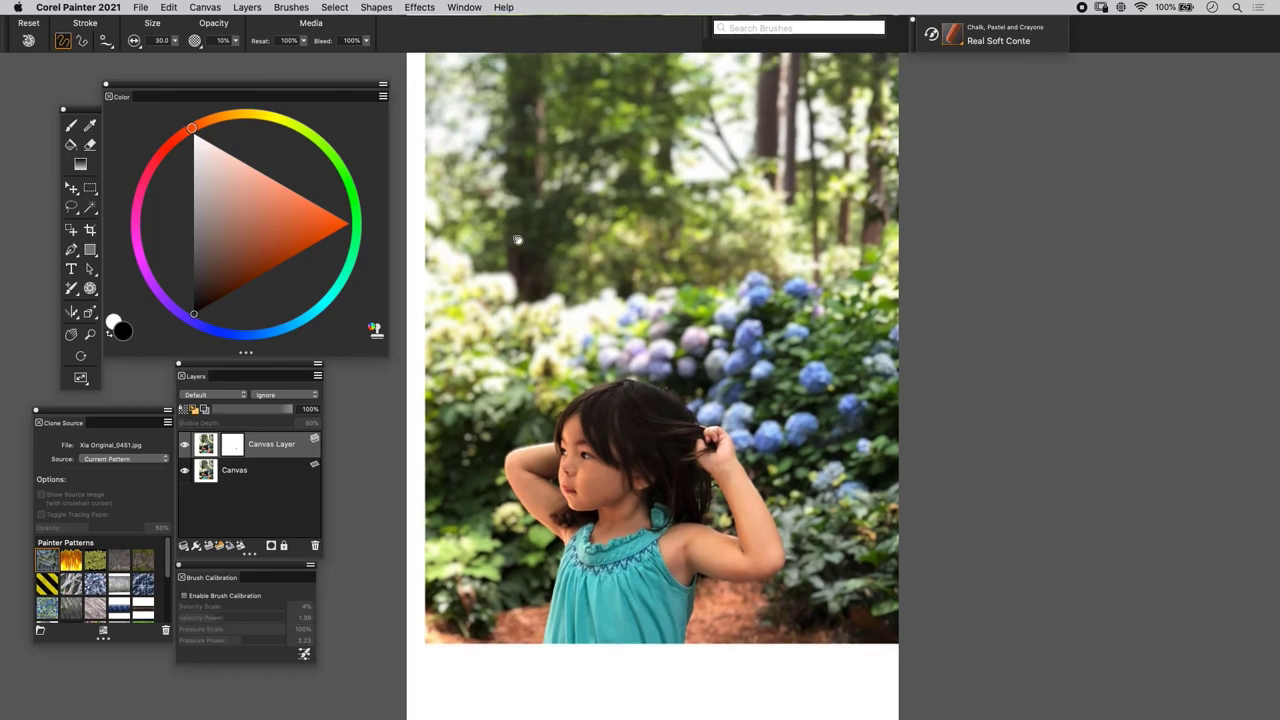
scroll(517, 240, "up", 5)
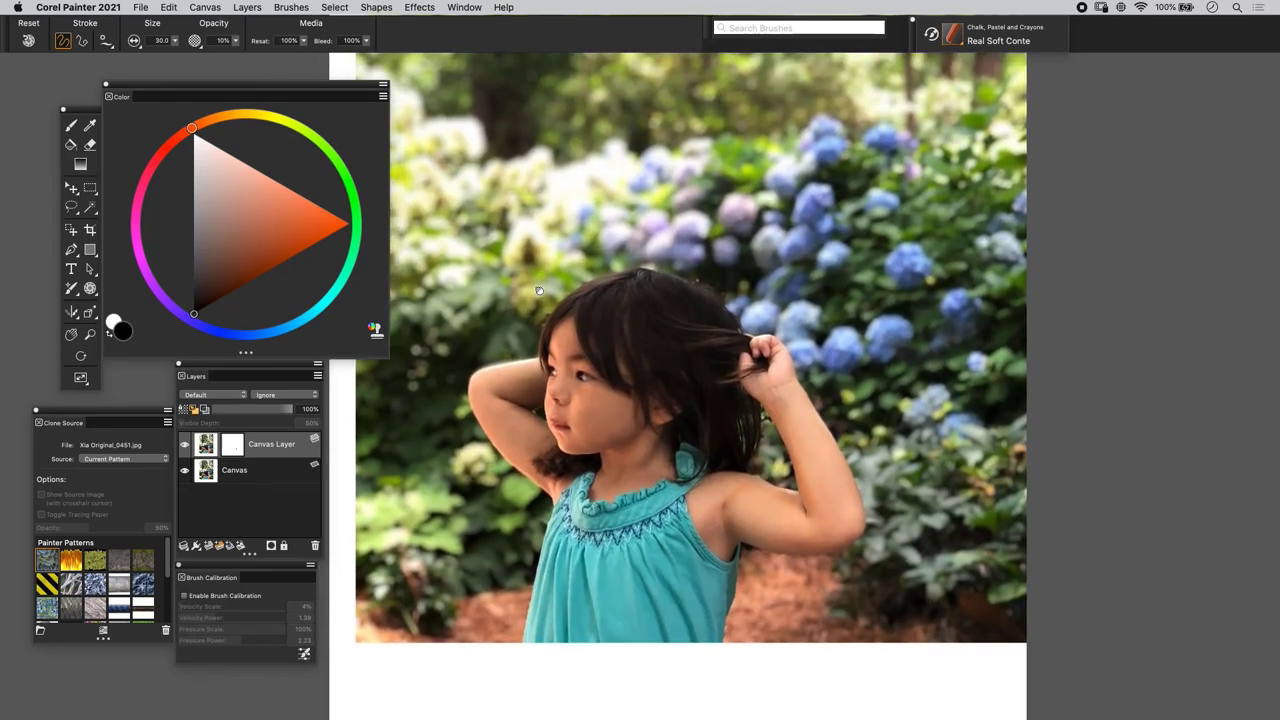
scroll(539, 290, "down", 3)
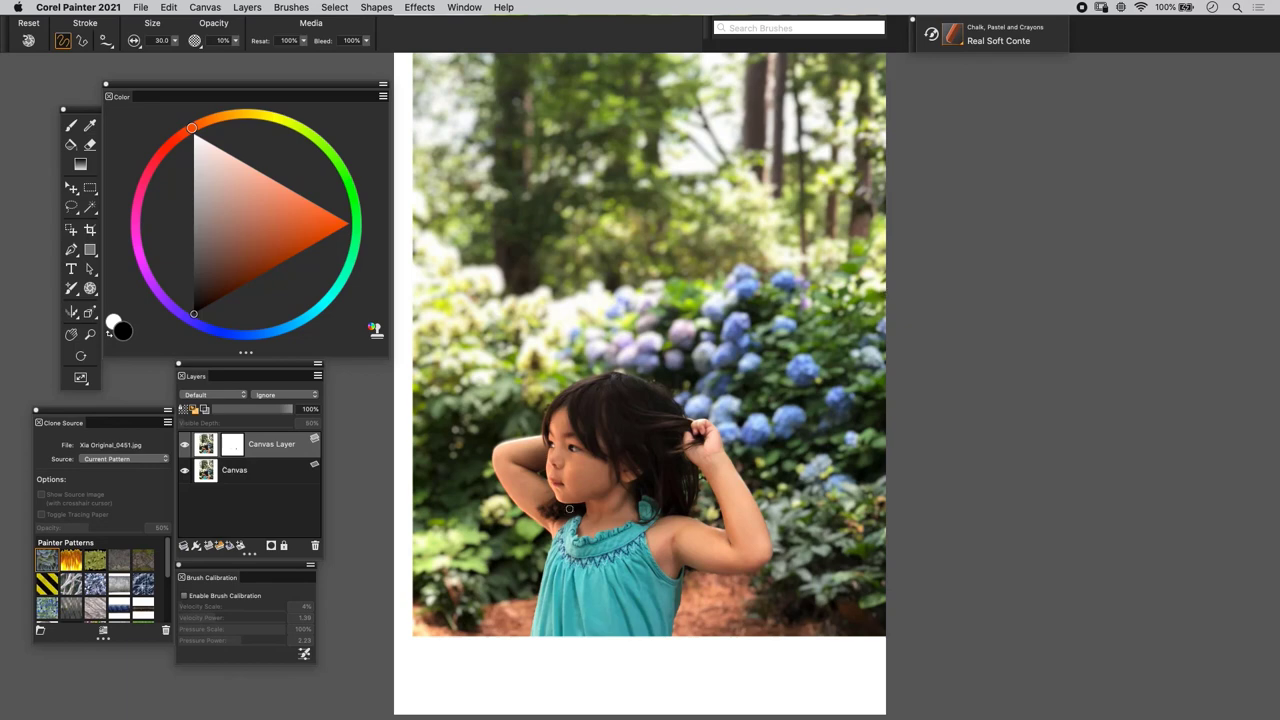
scroll(563, 508, "up", 5)
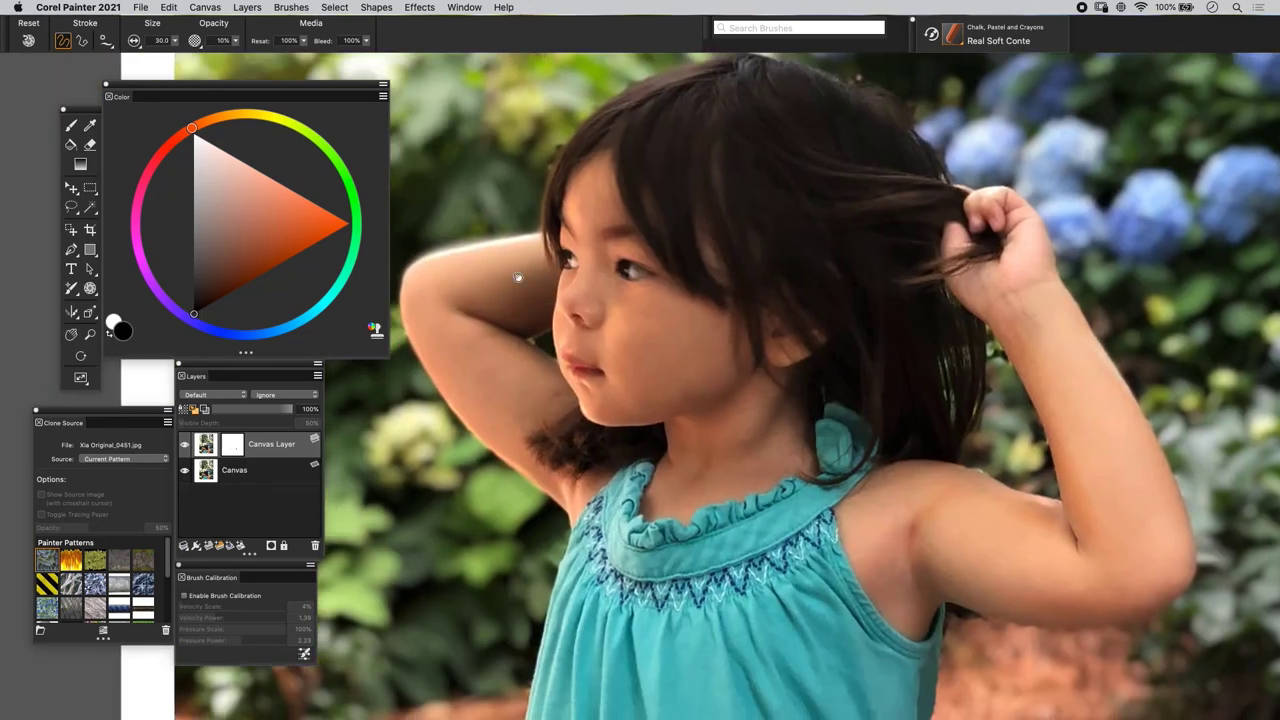
scroll(517, 279, "up", 2)
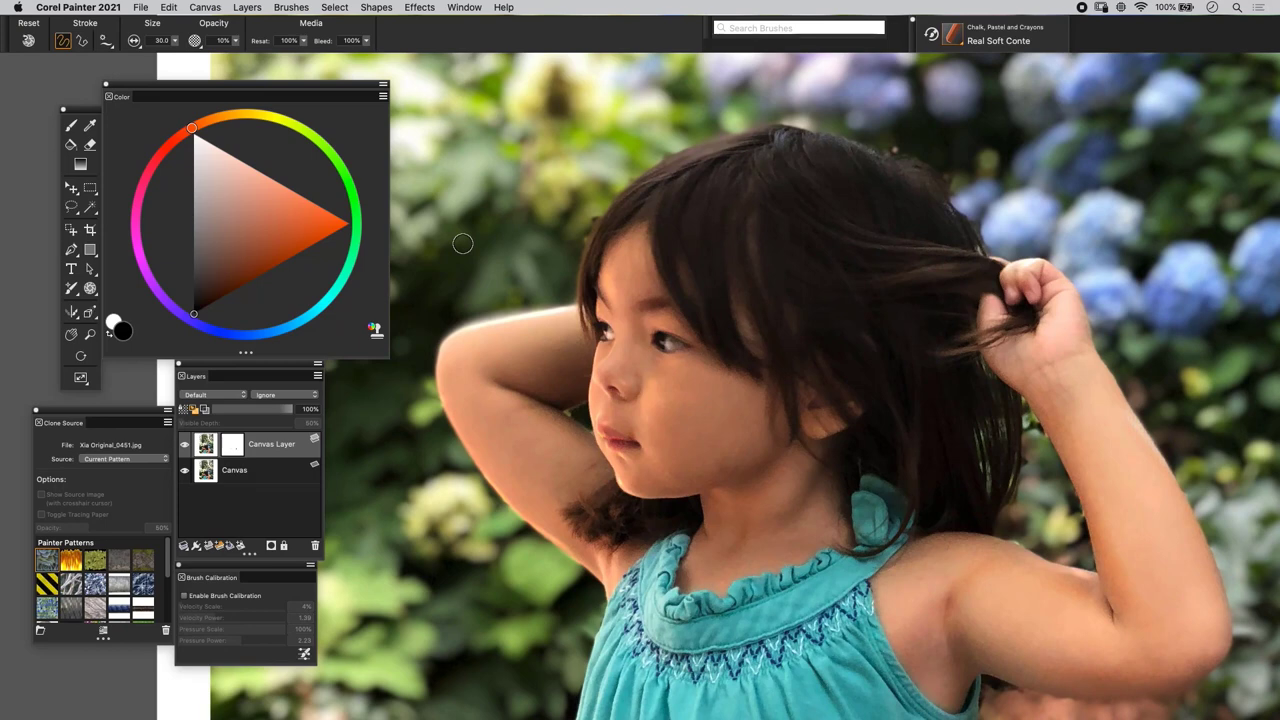
key("super+0")
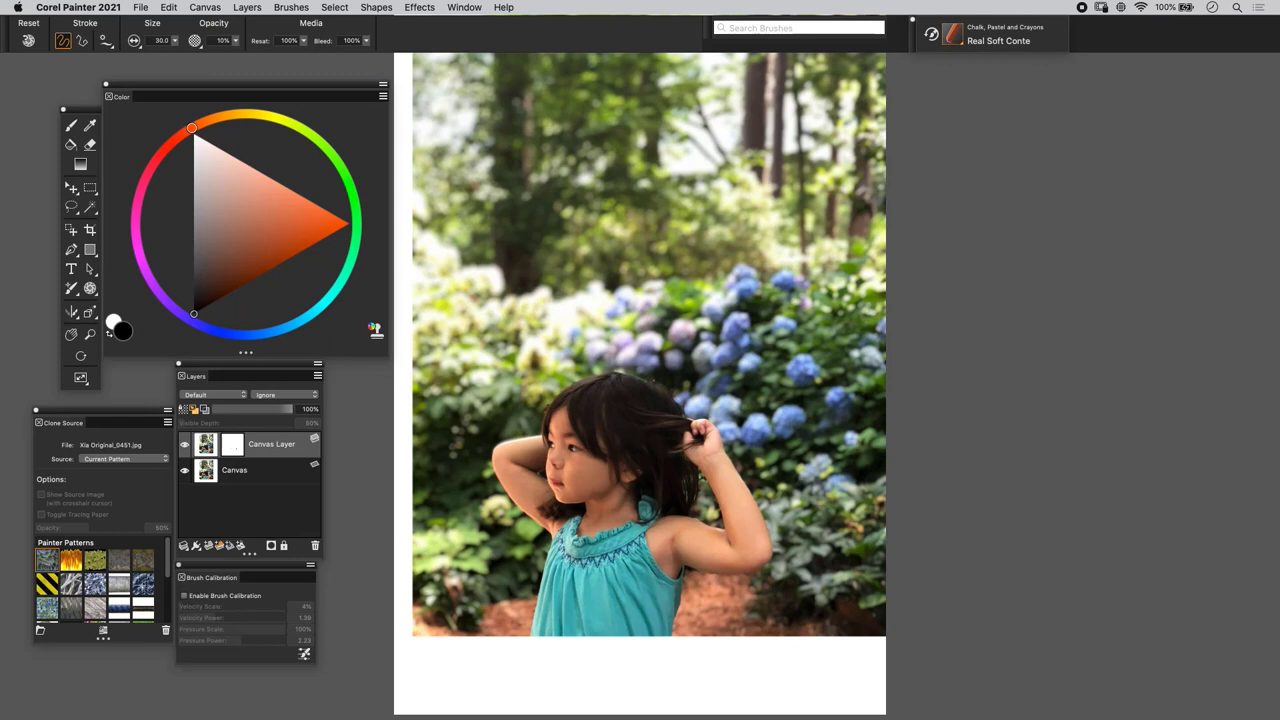